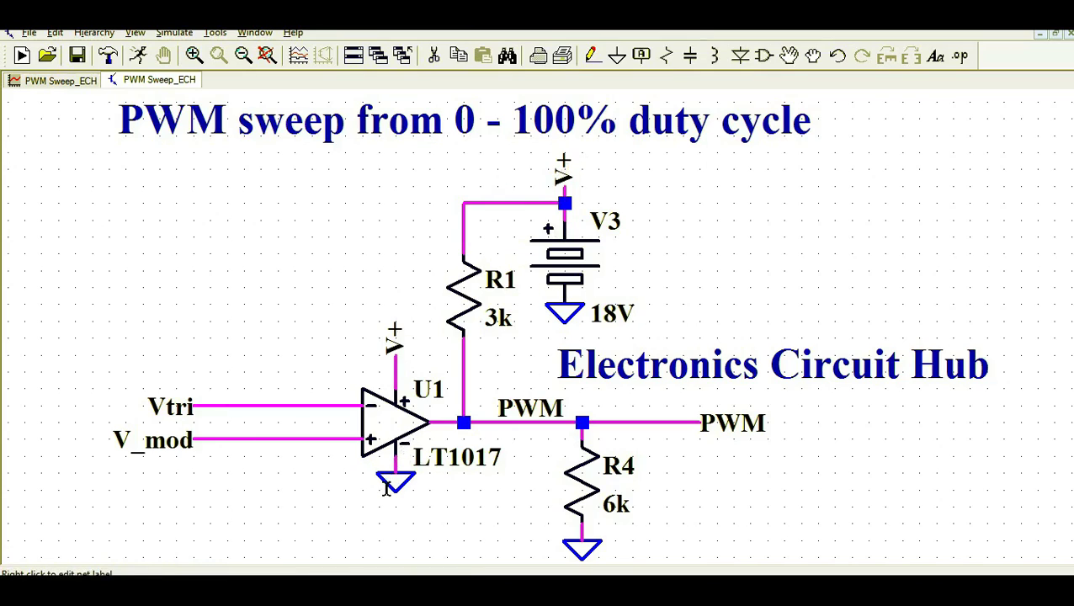
- Change the V3 supply's DC value from 18V to 12V
right_click(569, 253)
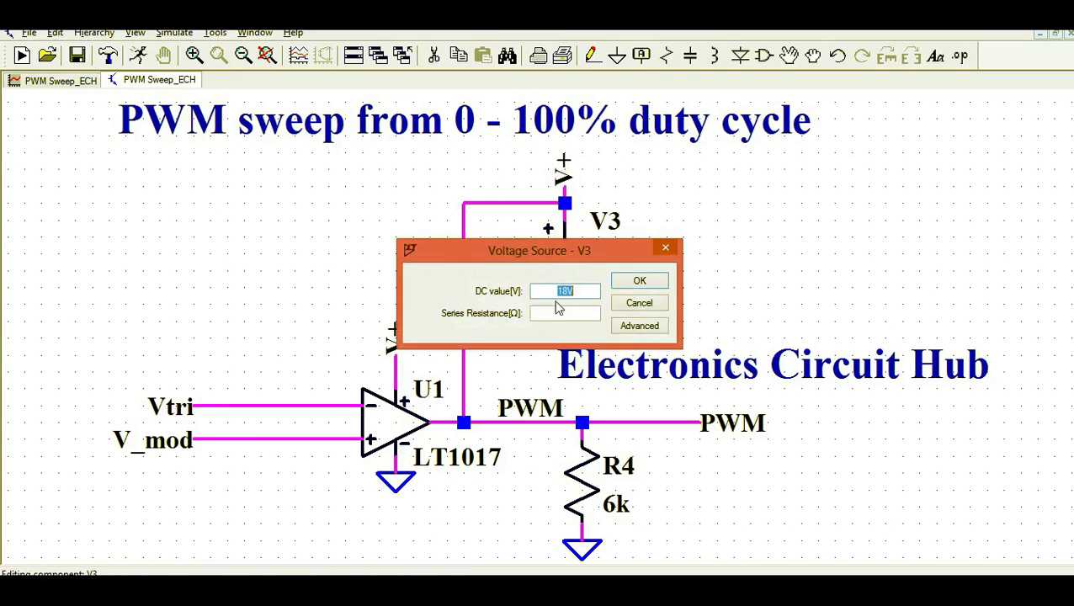
left_click(568, 292)
key("Return")
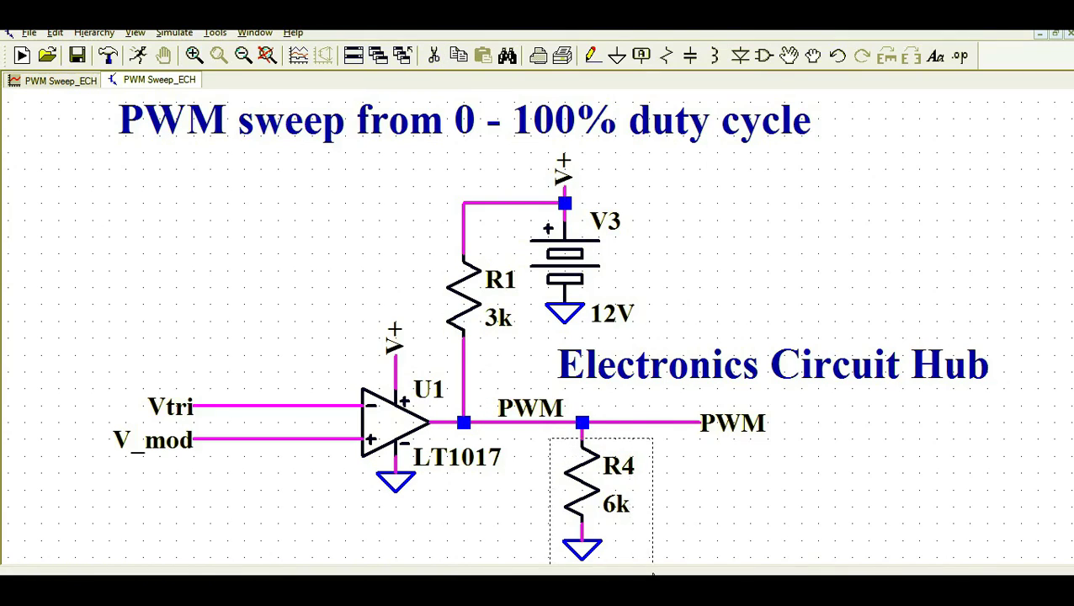
- Delete the R4 6k load resistor and its ground from the PWM output
left_click(585, 442)
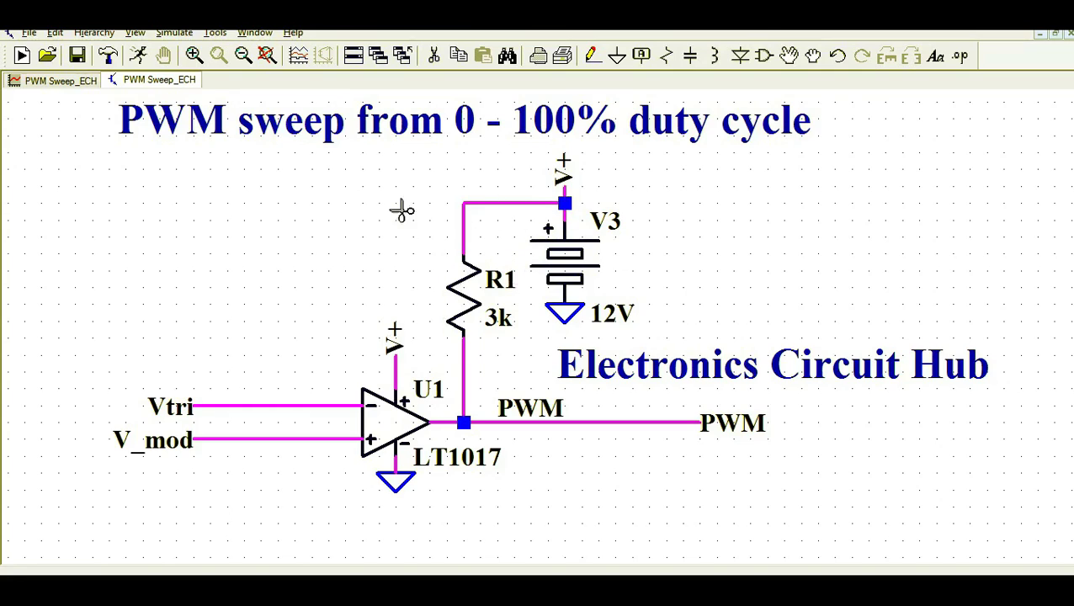
key("Escape")
- Pan and zoom the schematic until the V1 ramp and V2 pulse sources are visible
left_click_drag(151, 358, 308, 350)
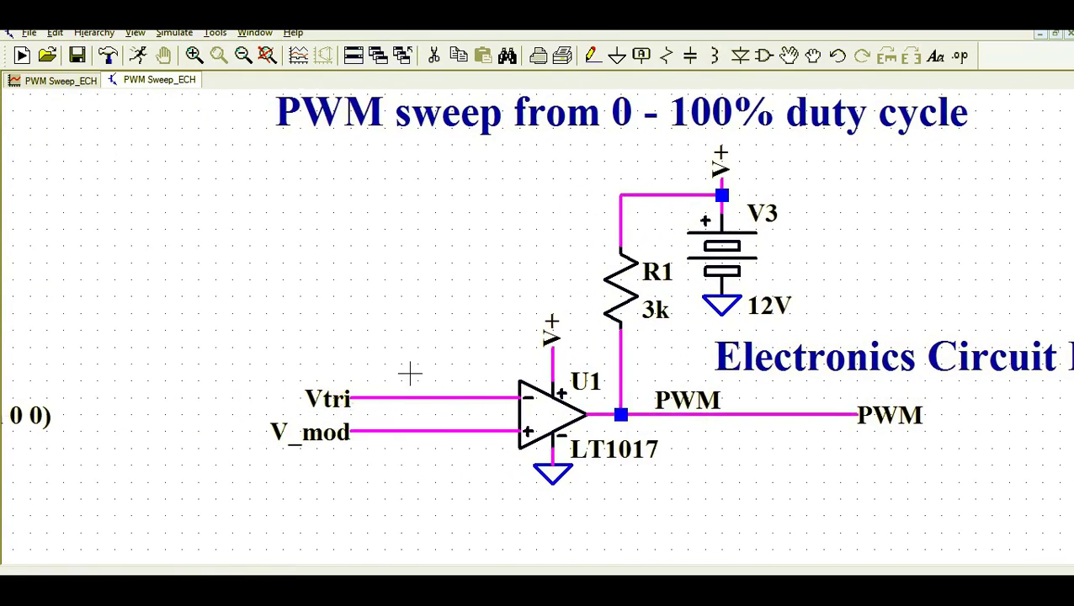
scroll(404, 370, "up", 2)
left_click_drag(356, 347, 328, 297)
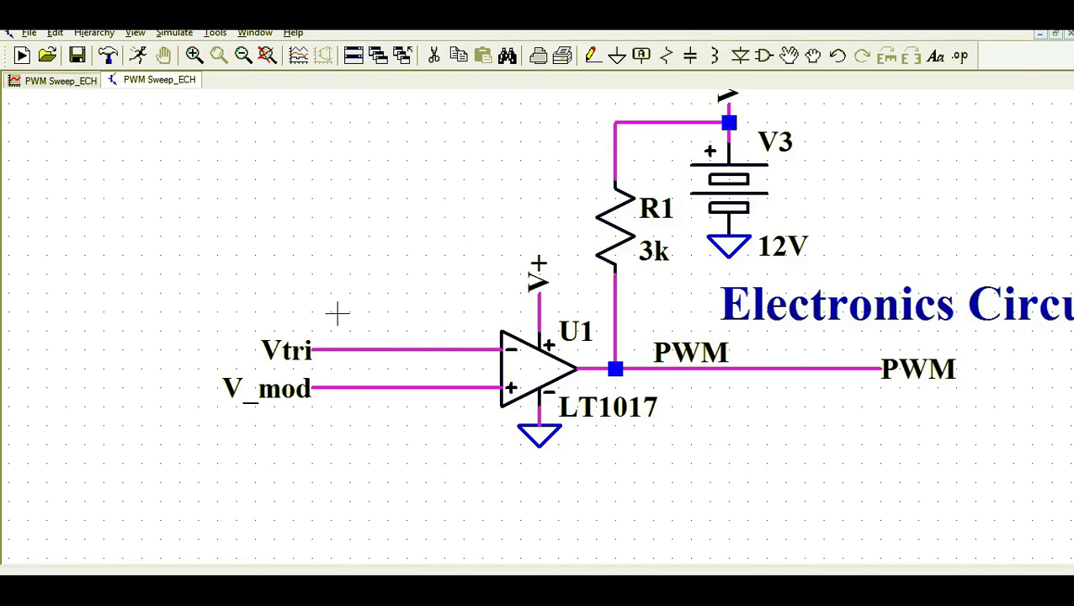
left_click_drag(337, 313, 1069, 306)
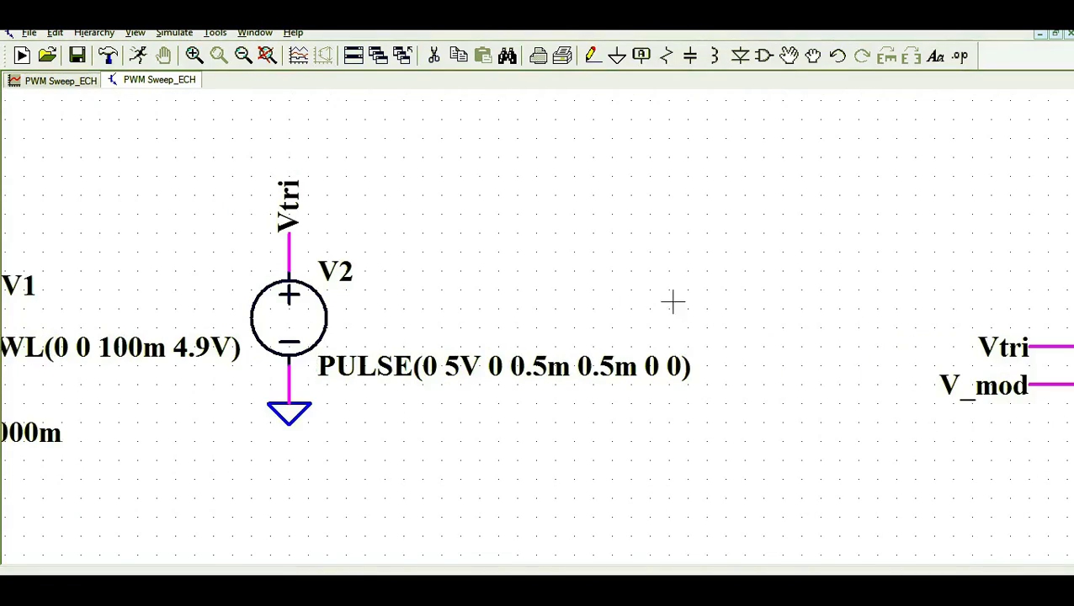
left_click_drag(393, 263, 614, 271)
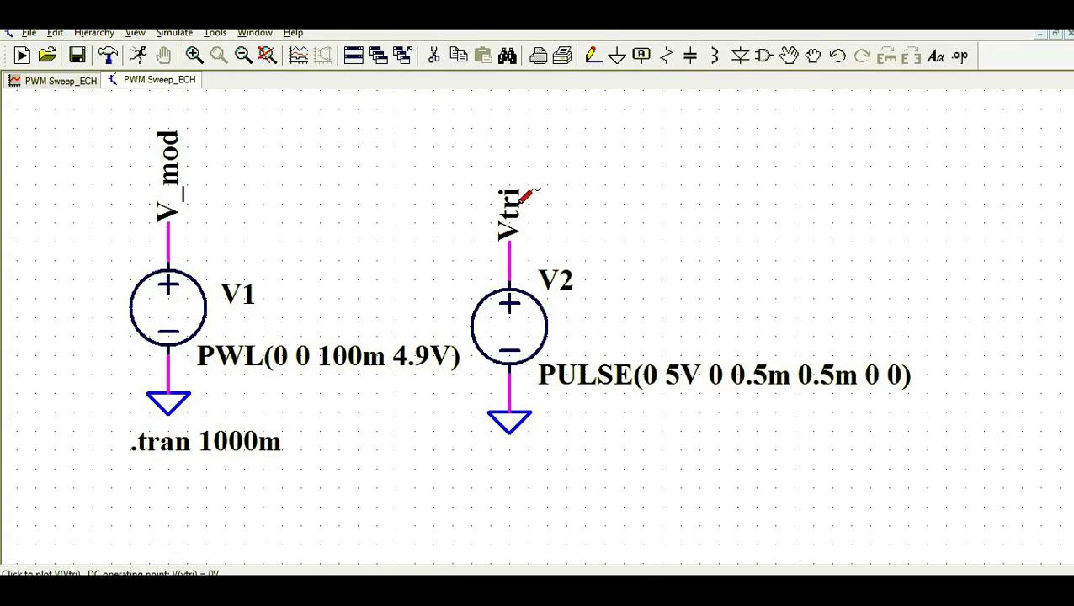
right_click(526, 307)
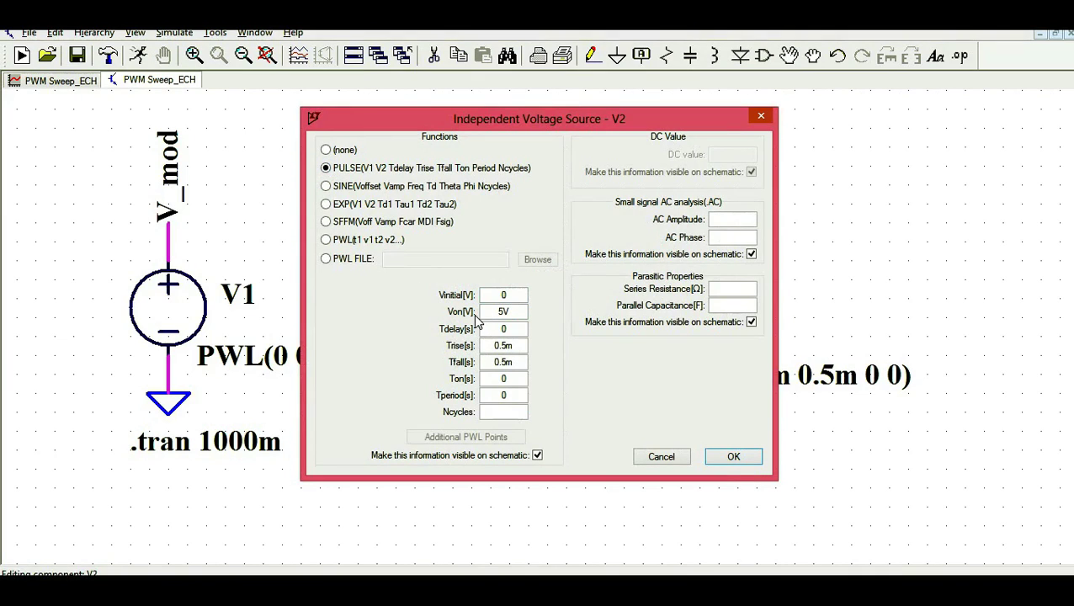
double_click(516, 295)
double_click(488, 311)
double_click(520, 345)
double_click(516, 362)
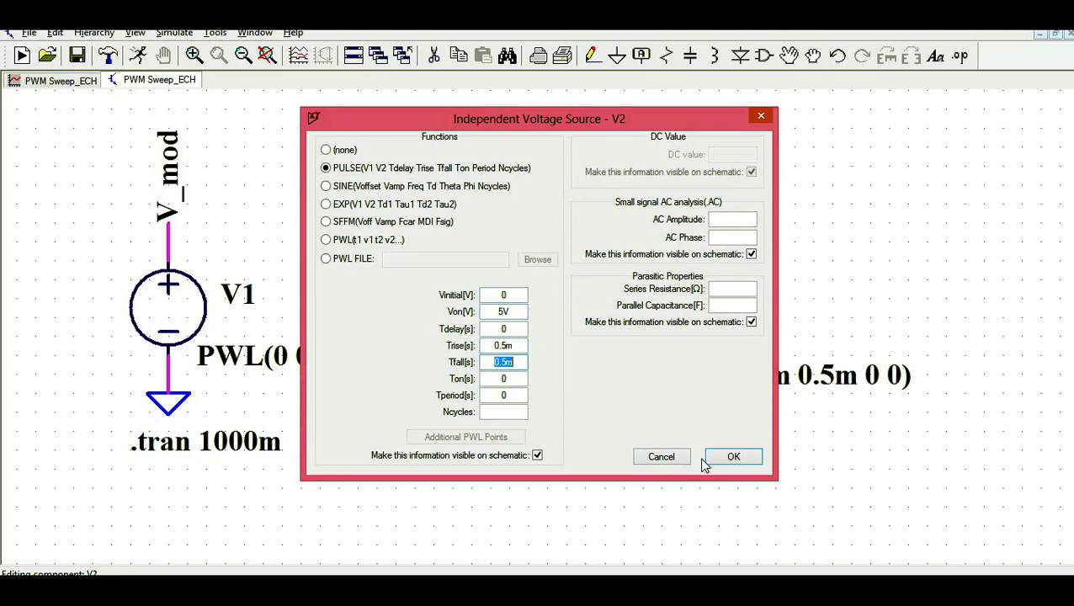
left_click(733, 457)
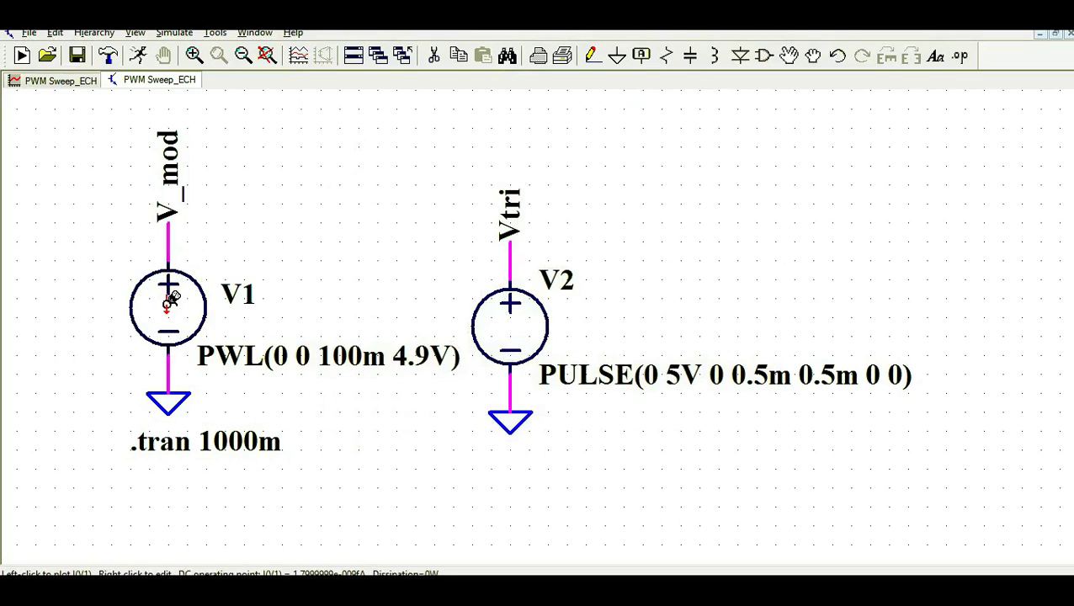
- Check V1's PWL ramp of 0 to 4.9V over 100m, then pan back to the comparator
right_click(170, 298)
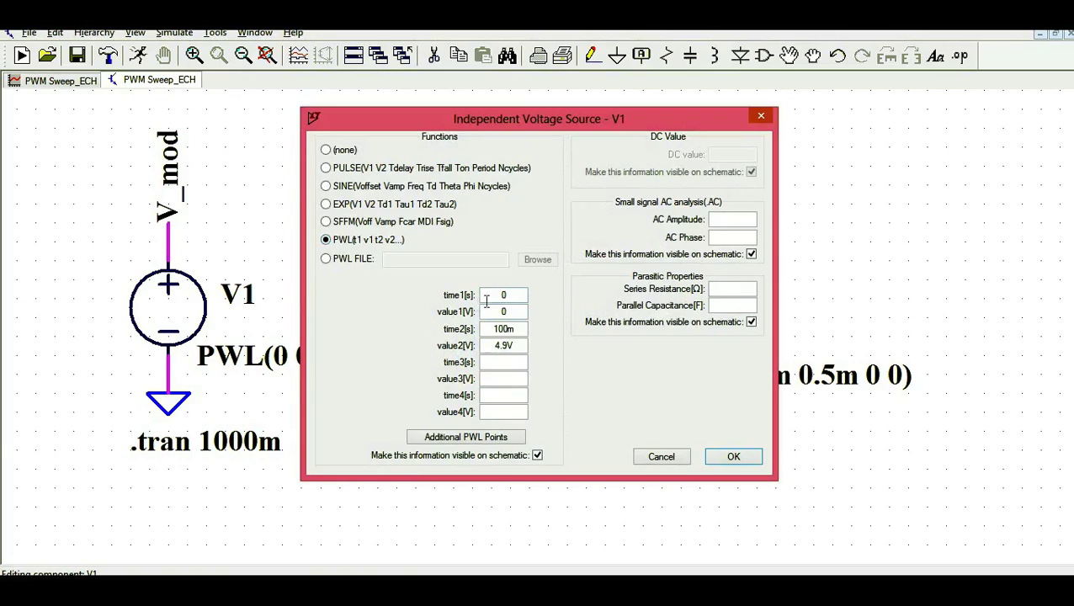
left_click_drag(490, 297, 509, 298)
left_click_drag(495, 329, 523, 347)
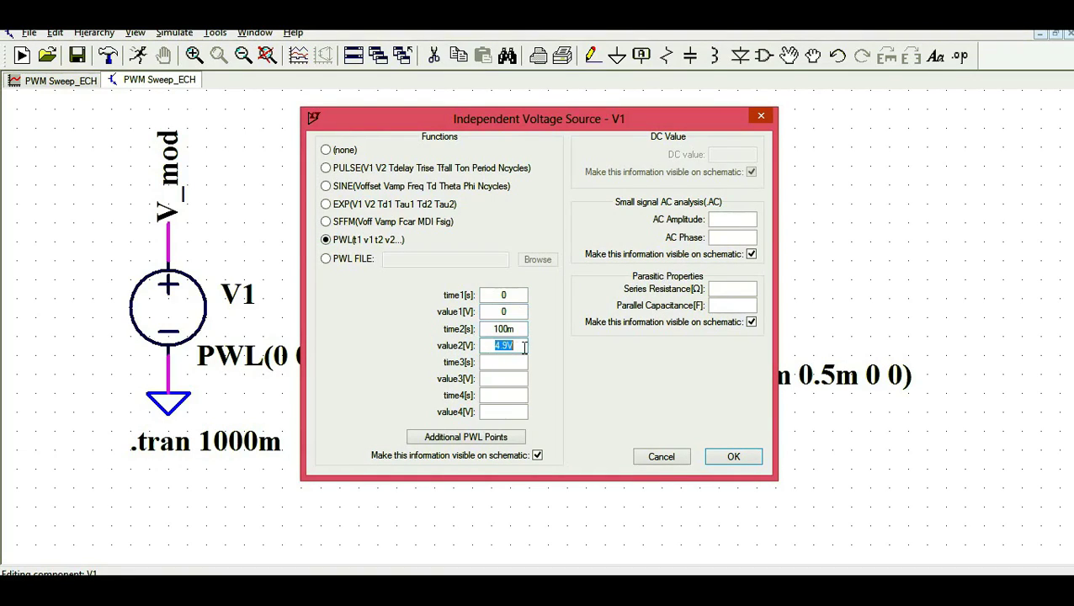
left_click(734, 456)
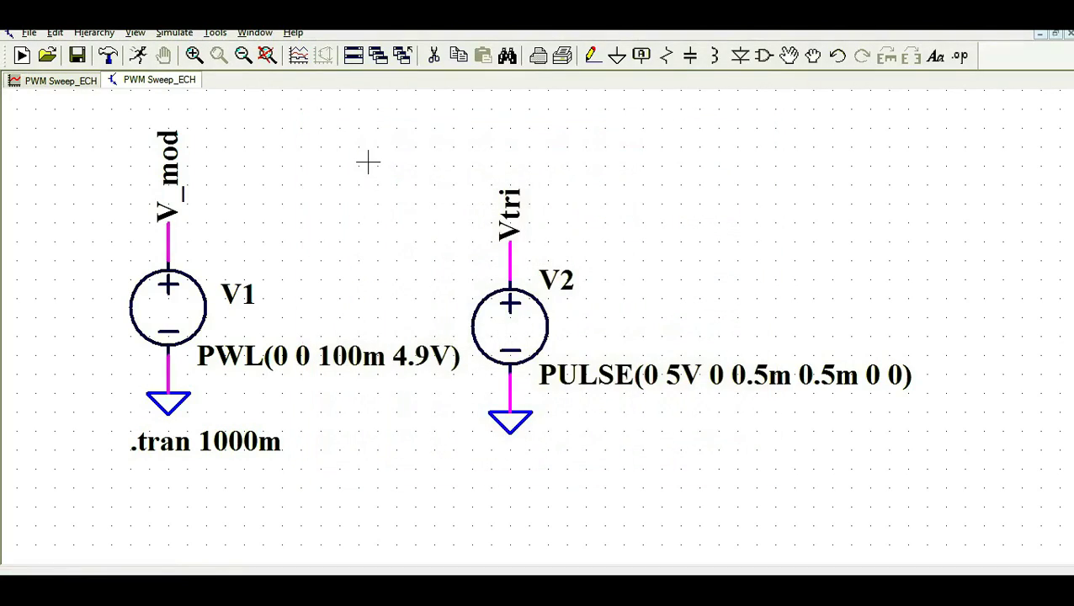
left_click_drag(887, 213, 9, 271)
left_click_drag(108, 234, 260, 271)
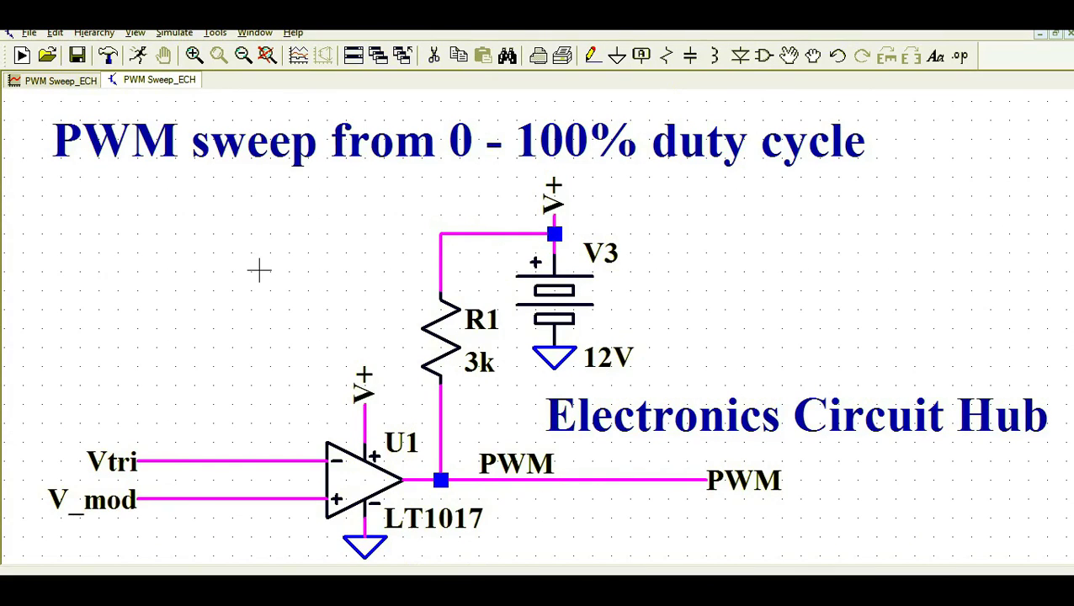
- Keep the transient stop time at 1000m and run the simulation
left_click(173, 32)
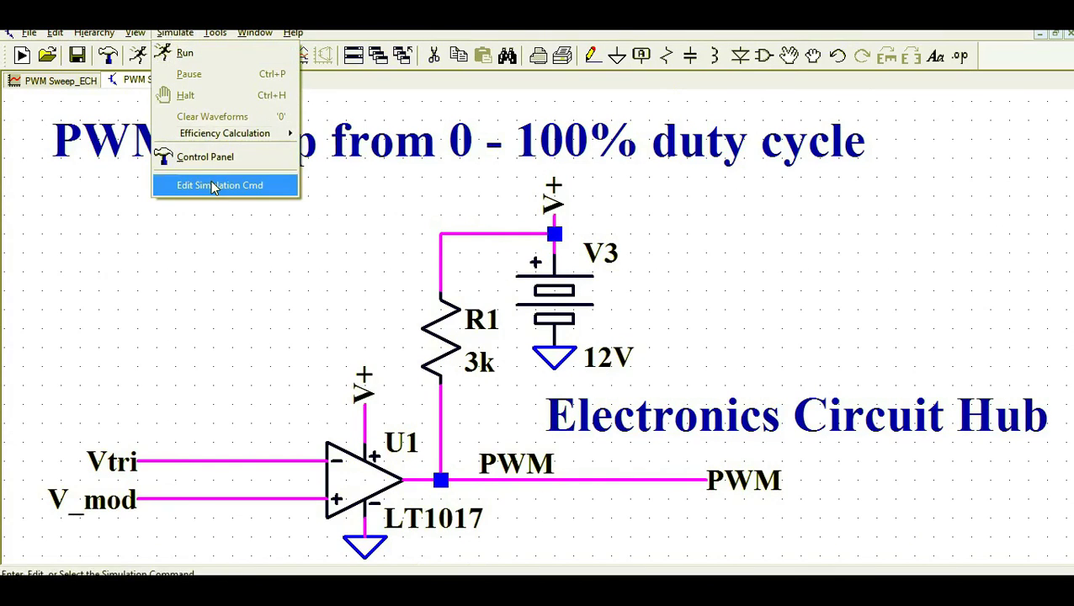
left_click(187, 185)
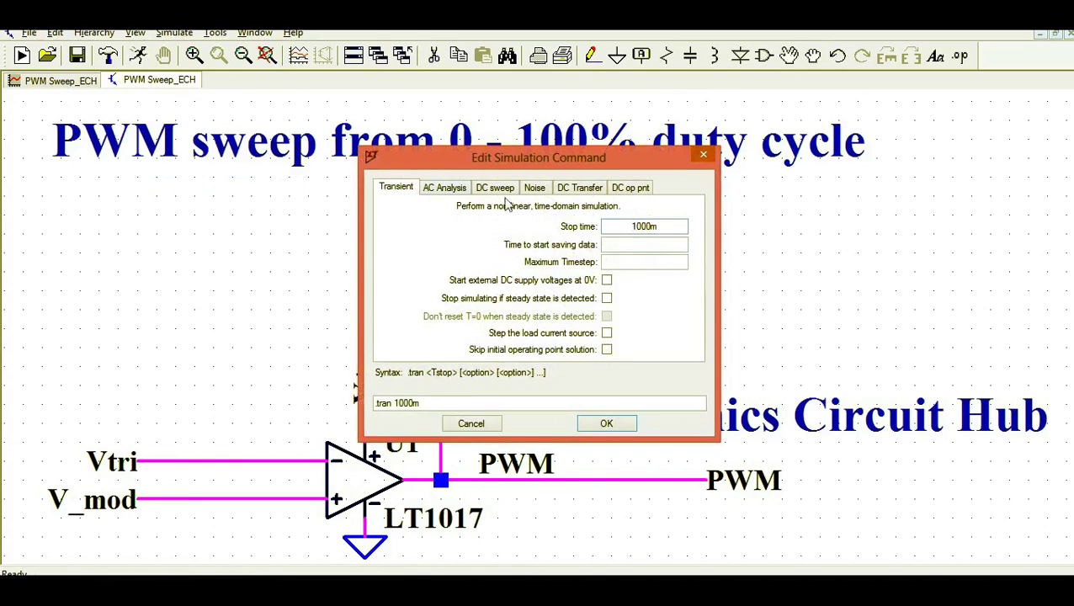
left_click_drag(623, 225, 673, 227)
left_click(626, 426)
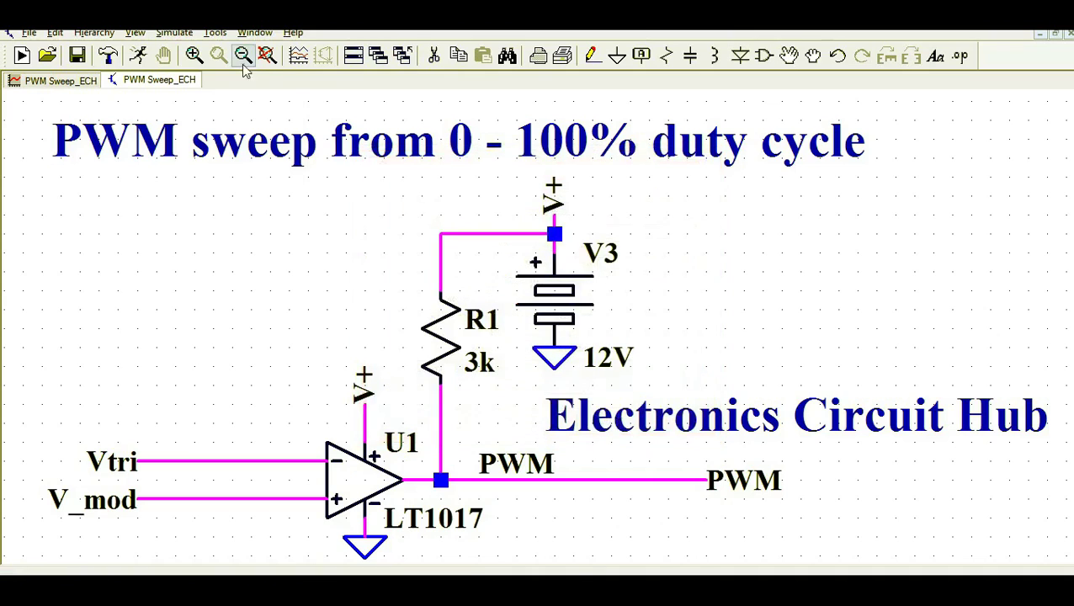
left_click(140, 55)
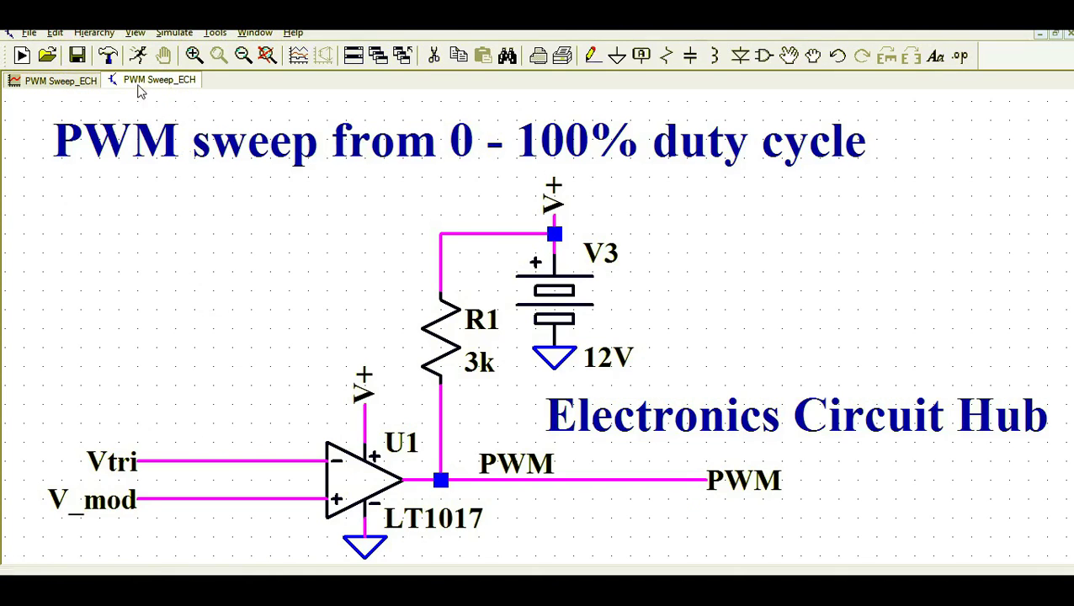
- Plot V(vtri) and zoom the waveform down to about 80–240 ms
left_click(196, 460)
left_click(66, 81)
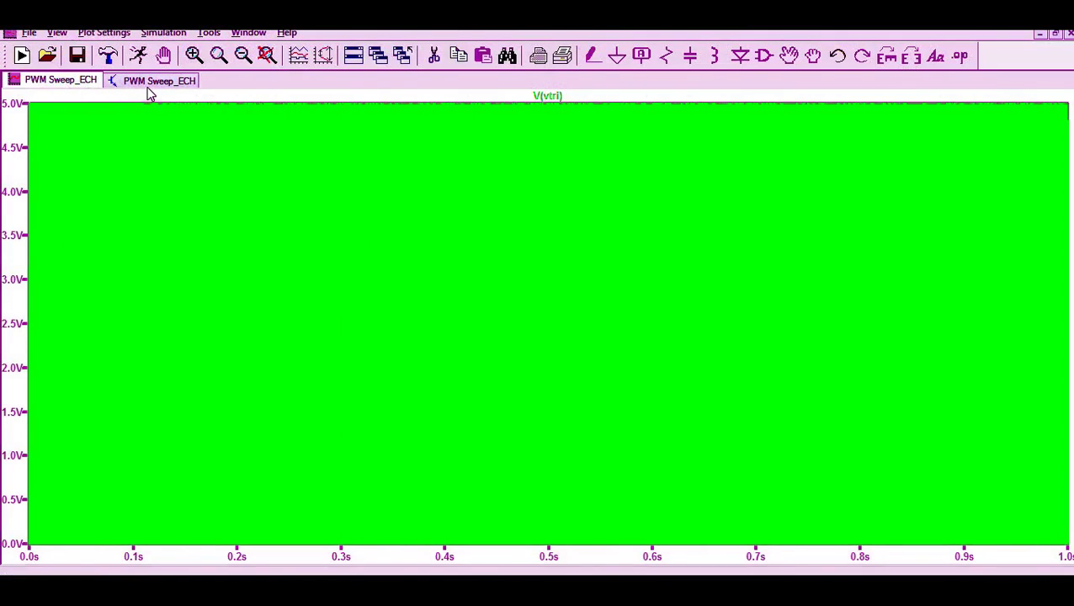
left_click_drag(27, 100, 654, 560)
left_click_drag(31, 134, 680, 561)
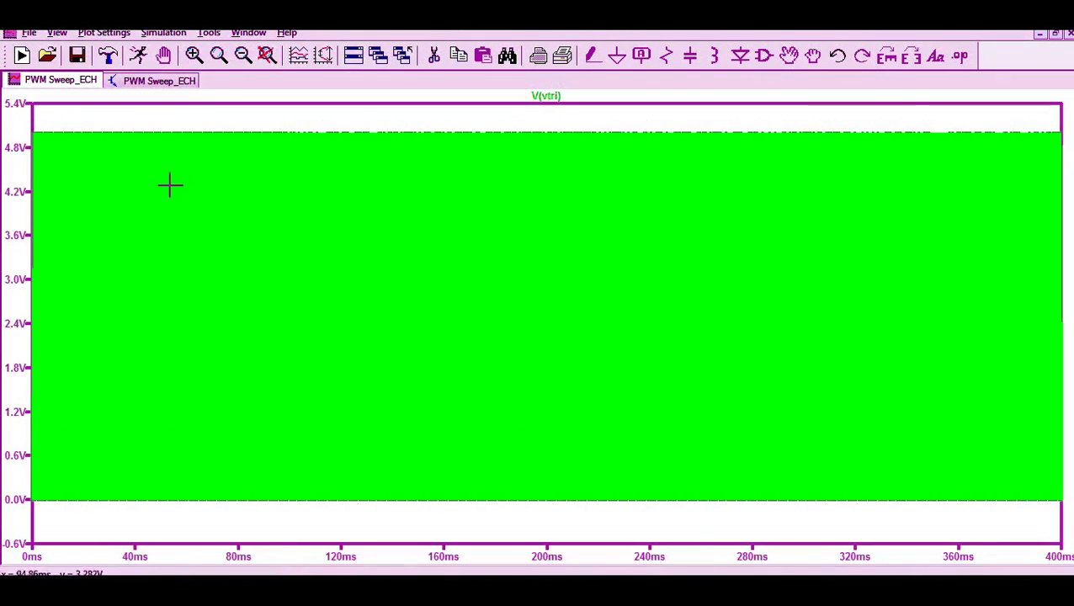
left_click_drag(111, 131, 741, 510)
left_click_drag(211, 139, 676, 547)
- Zoom to individual 0–5V triangle cycles around 136–156 ms, then return to the schematic
left_click_drag(269, 120, 781, 540)
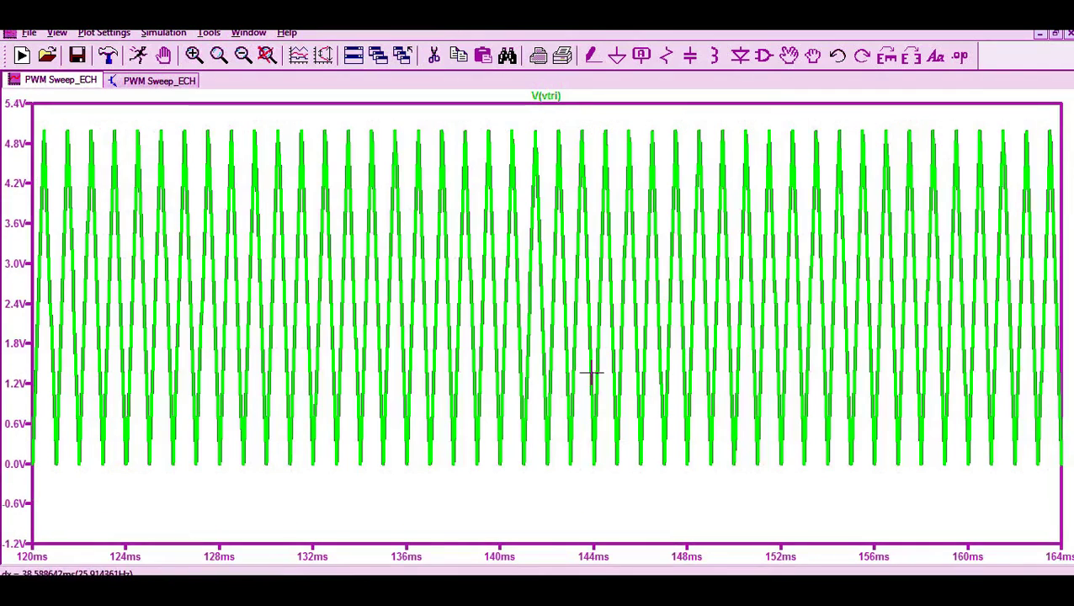
left_click_drag(261, 116, 1010, 471)
left_click_drag(203, 117, 934, 492)
left_click_drag(166, 131, 891, 501)
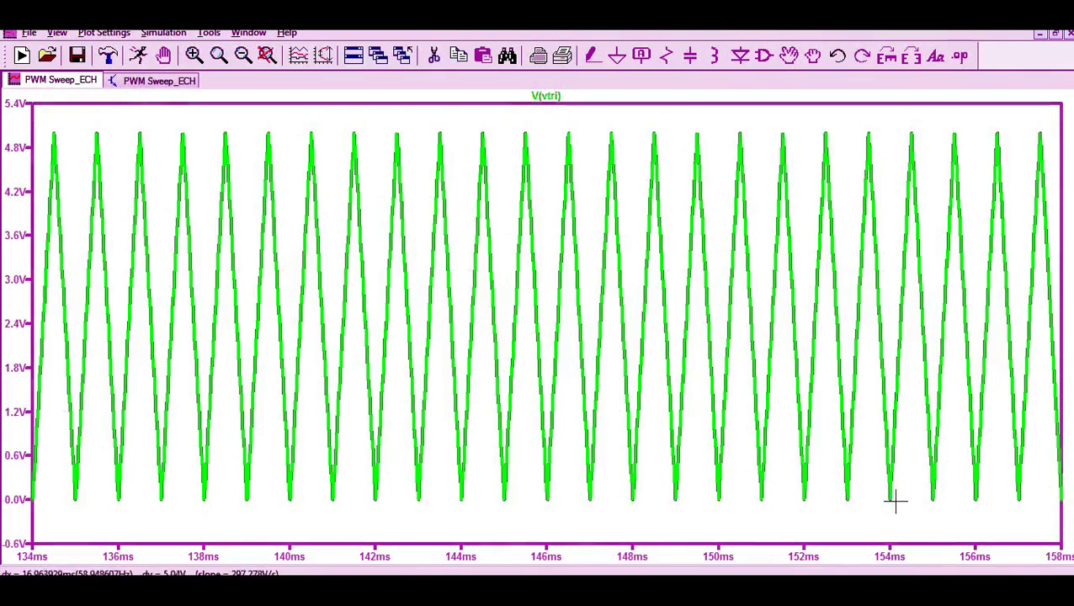
left_click_drag(202, 126, 813, 520)
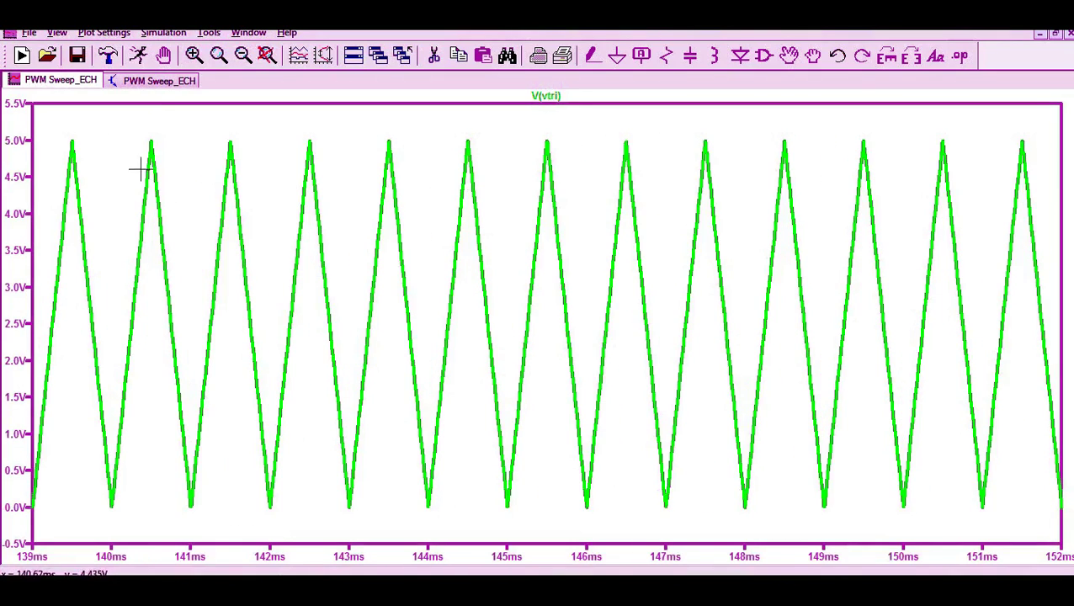
left_click(156, 80)
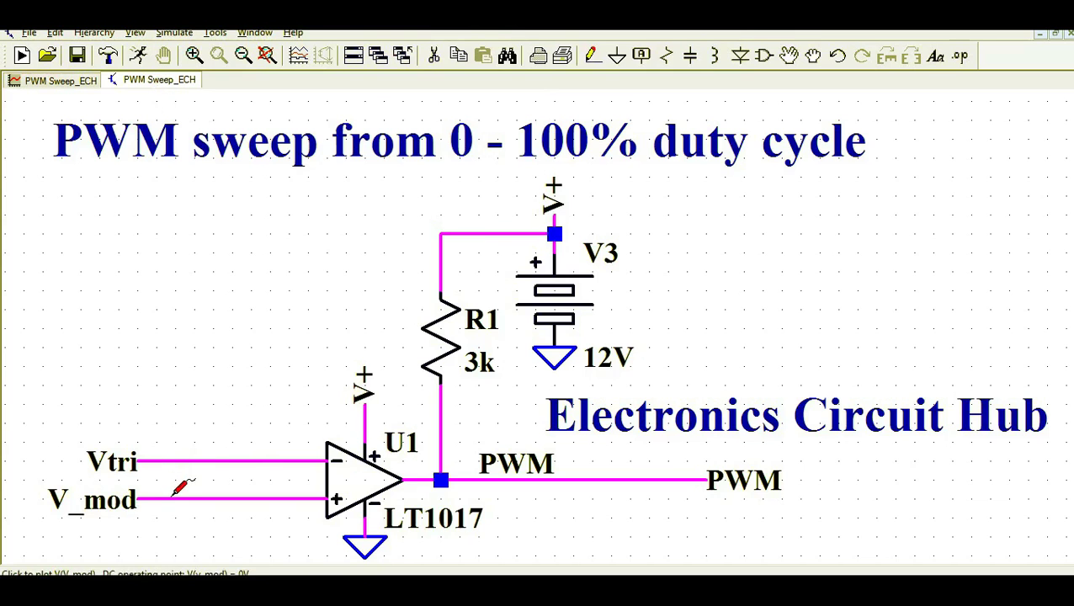
- Show the full 0–1 s waveforms, then zoom into the V_mod ramp region
left_click(57, 81)
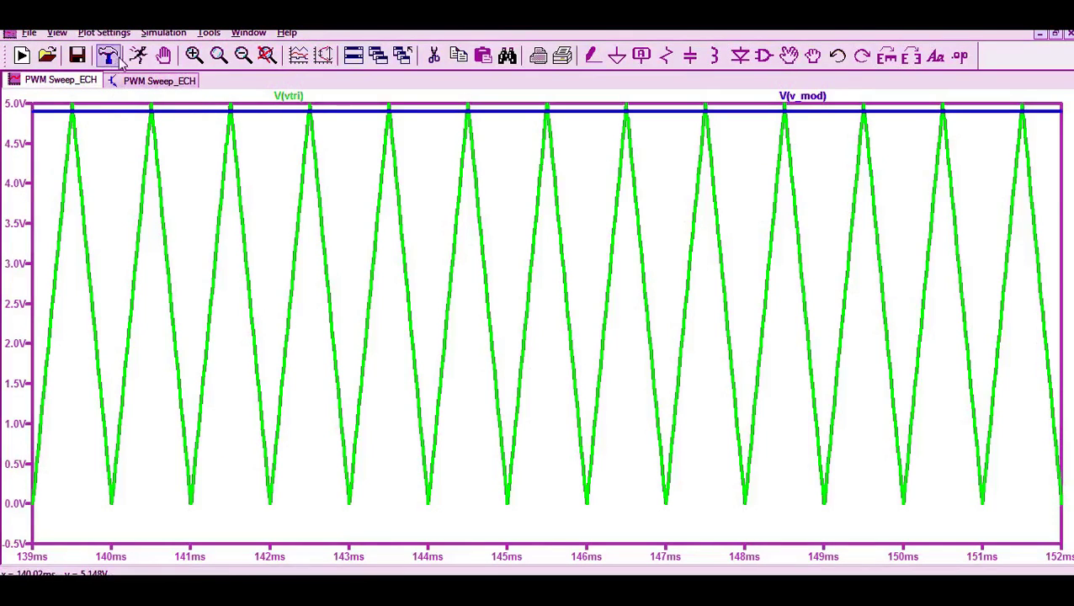
left_click(266, 57)
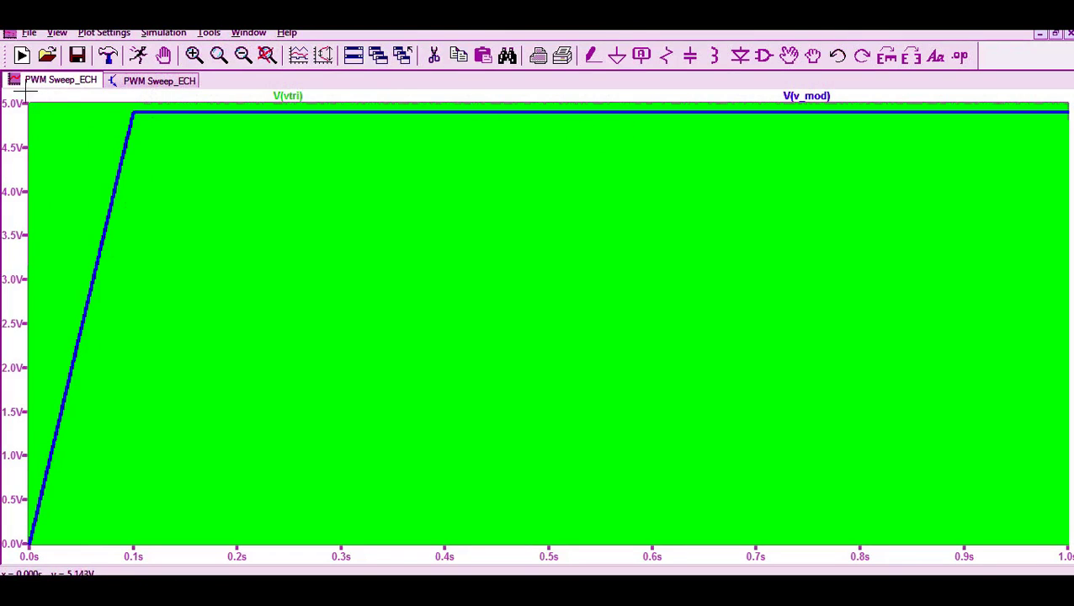
left_click_drag(23, 97, 119, 562)
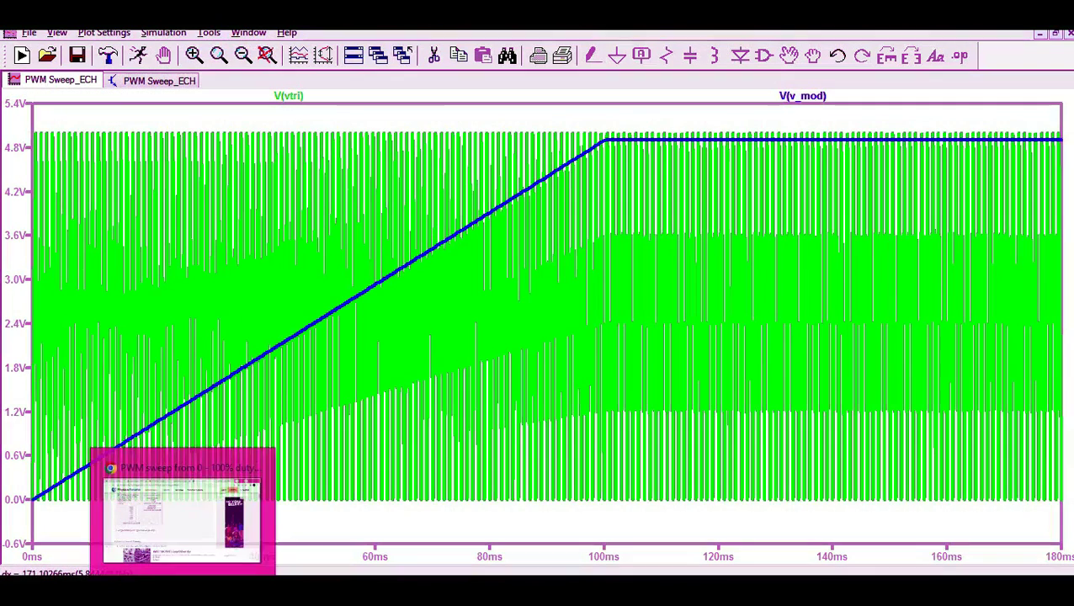
- Add a new plot pane and plot the V(pwm) output voltage in it
right_click(356, 119)
left_click(431, 218)
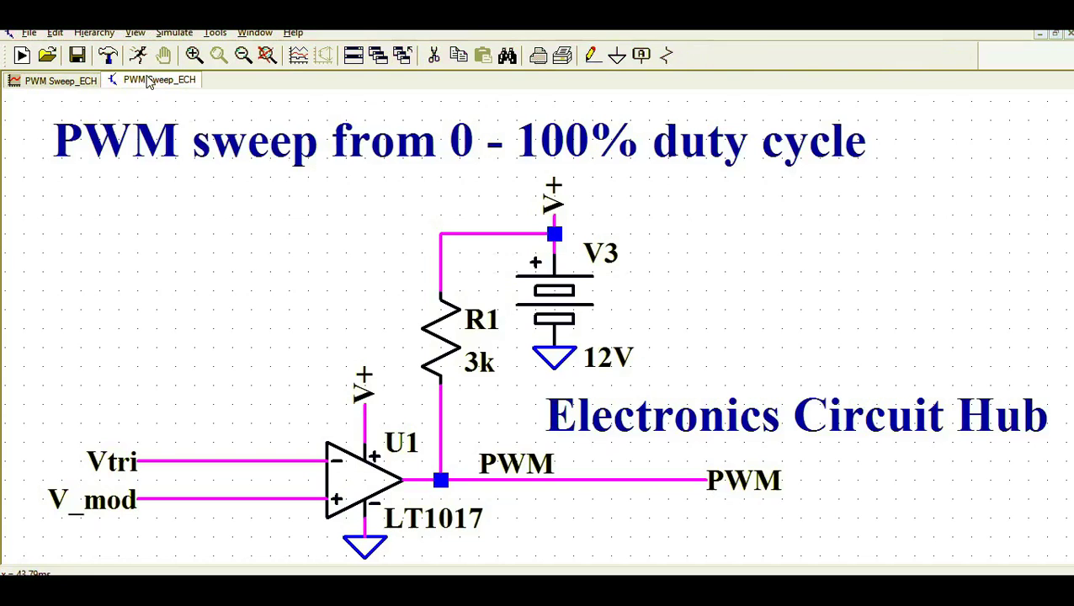
left_click(153, 80)
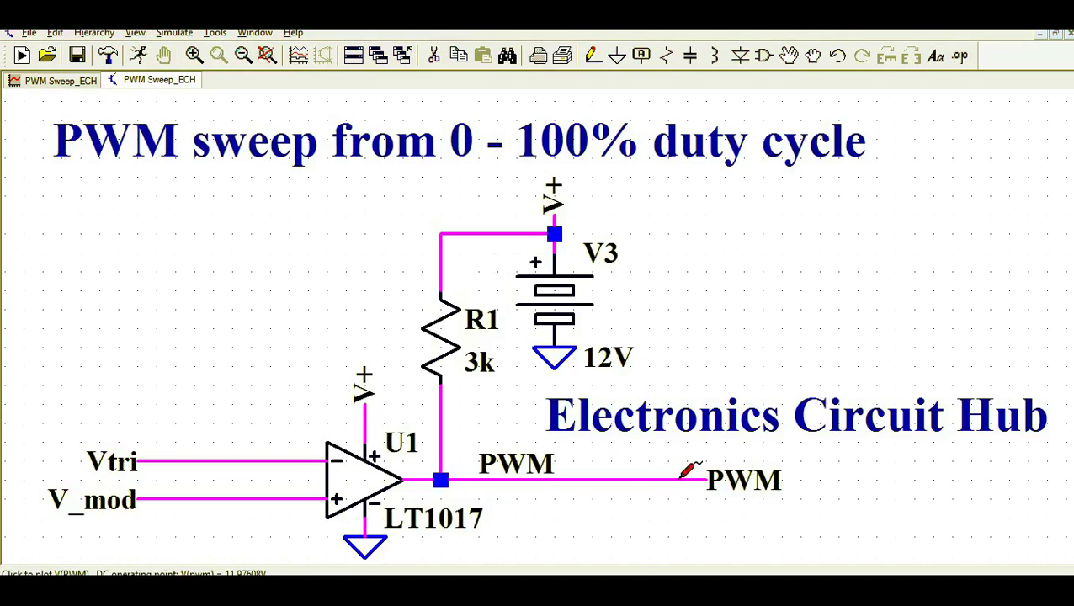
left_click(61, 81)
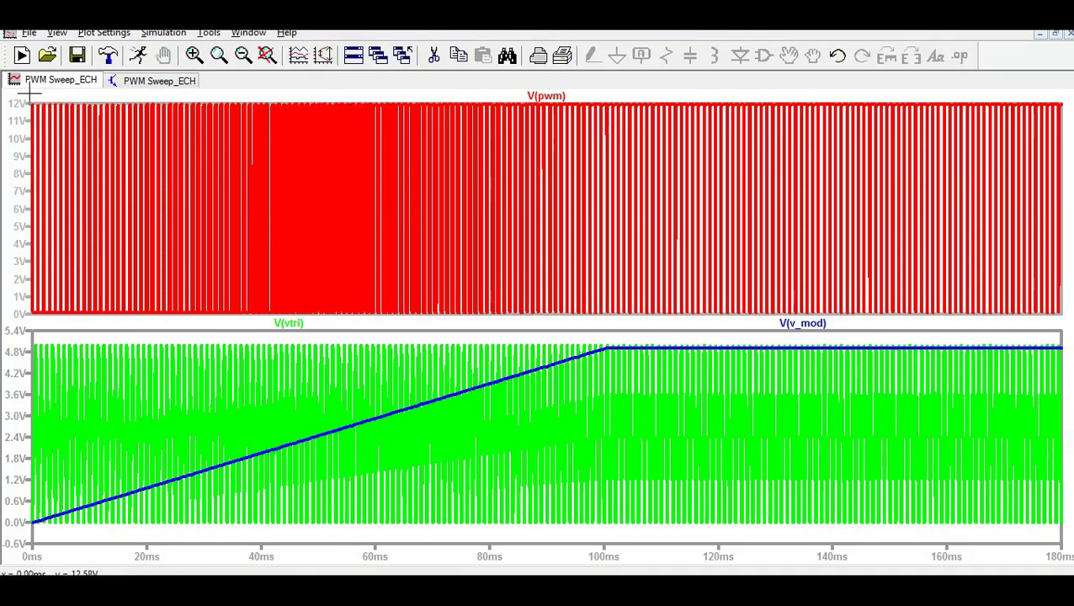
- Zoom into the first 24 ms of PWM pulses, then switch back to the schematic
left_click_drag(33, 509, 169, 517)
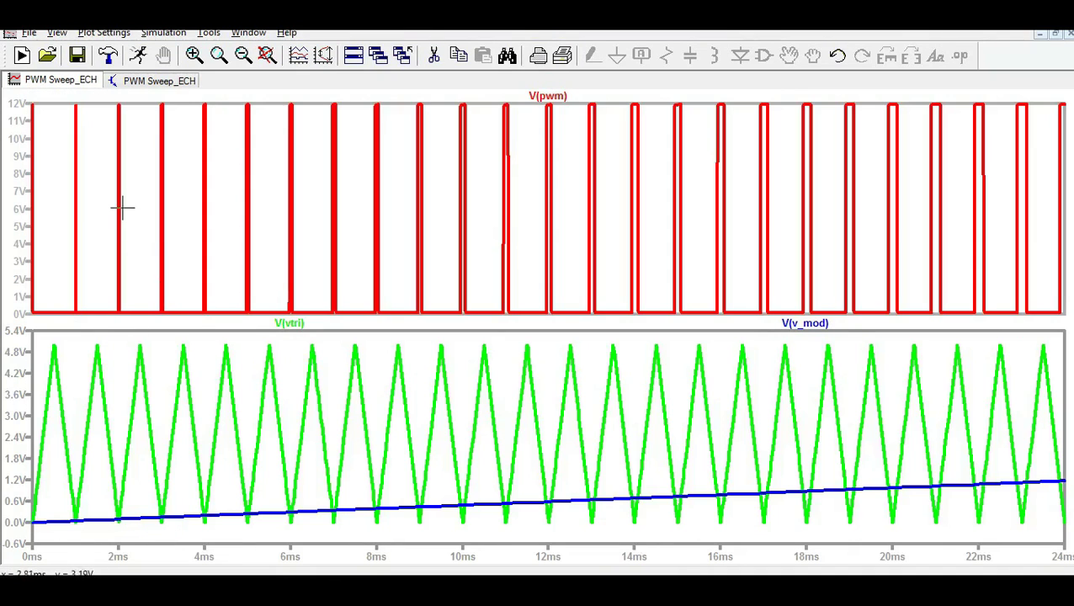
left_click_drag(31, 96, 1027, 545)
key("ctrl+Tab")
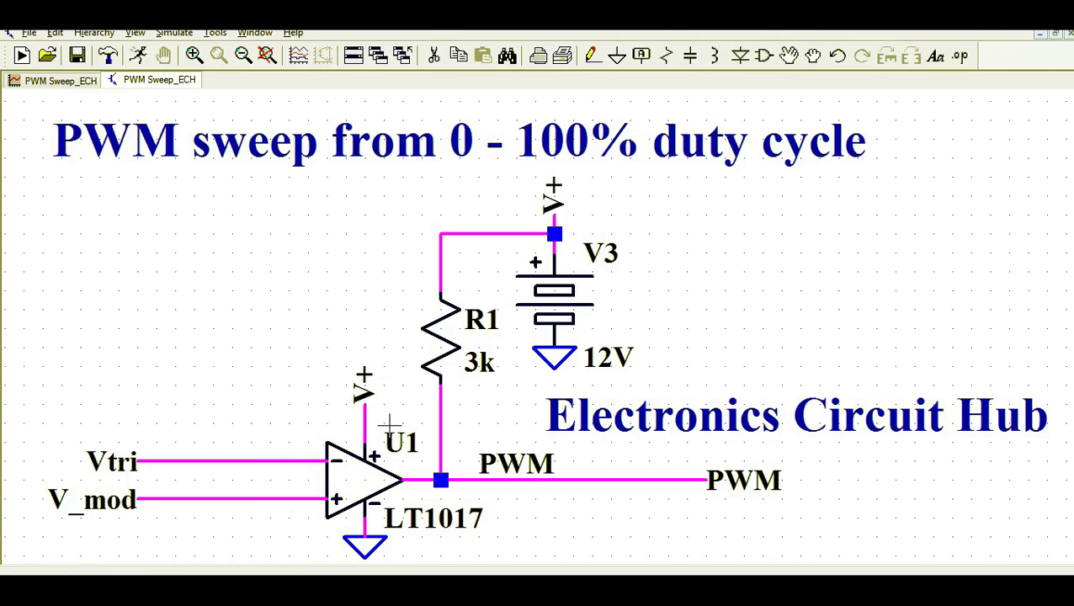
- Show the full 1 s run, inspect the final pulses near 1 s, and zoom back out
left_click(53, 81)
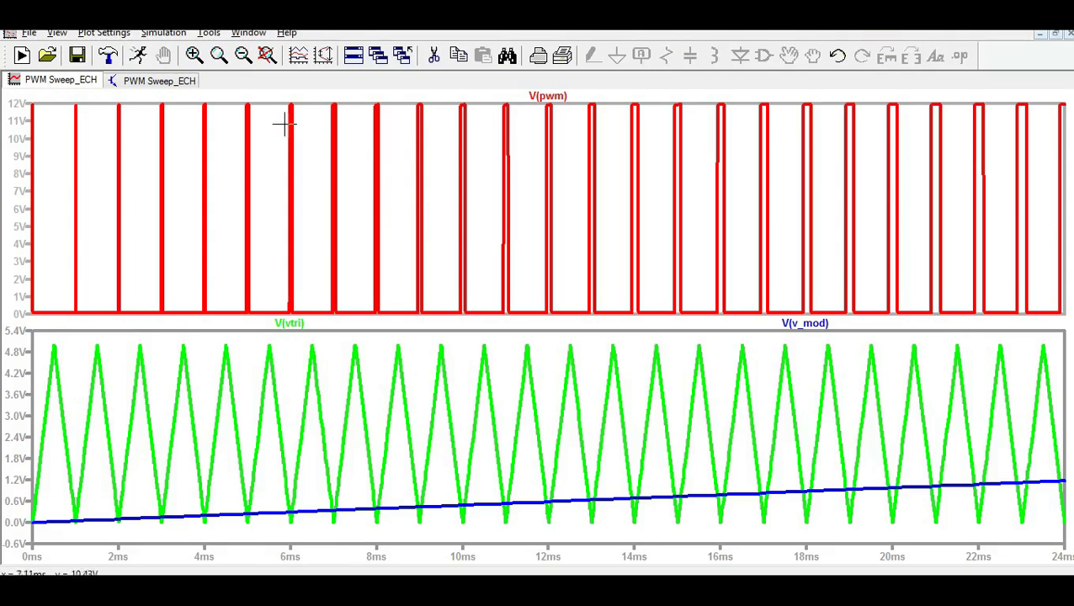
left_click(267, 56)
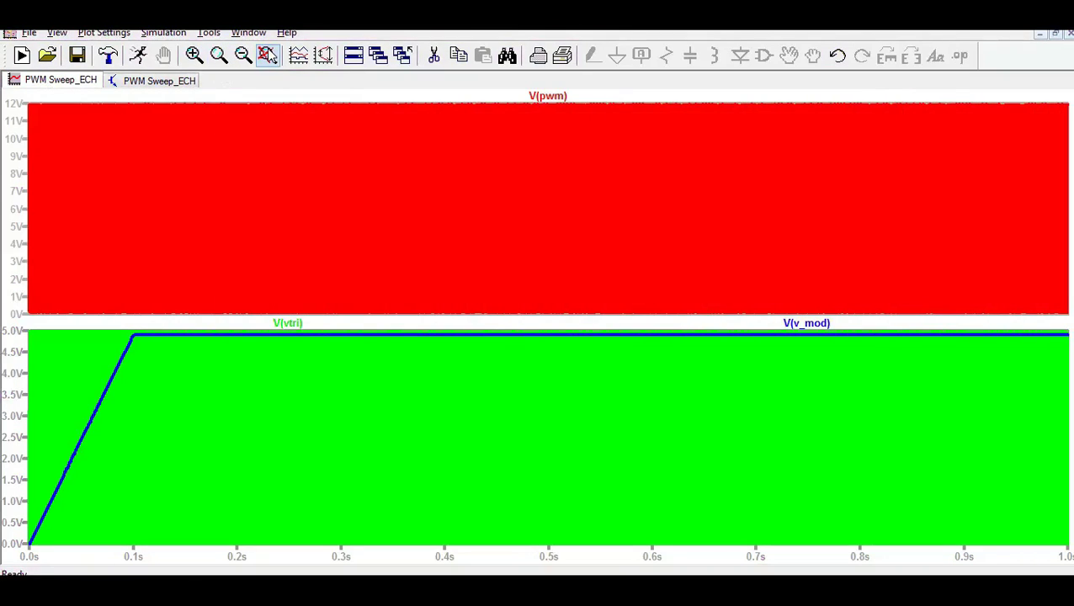
left_click_drag(1031, 98, 1064, 546)
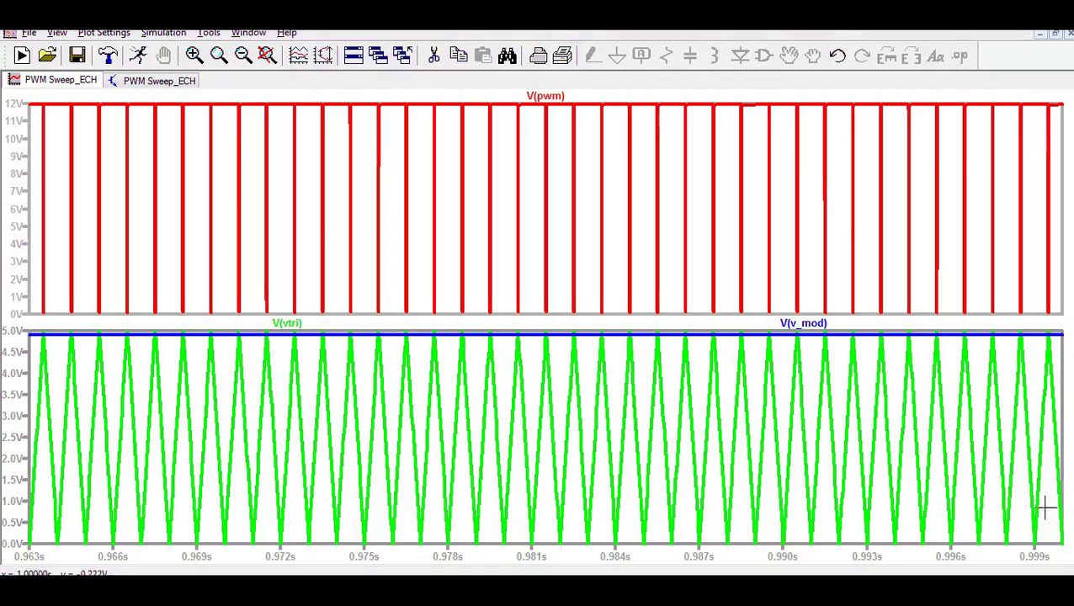
left_click(267, 56)
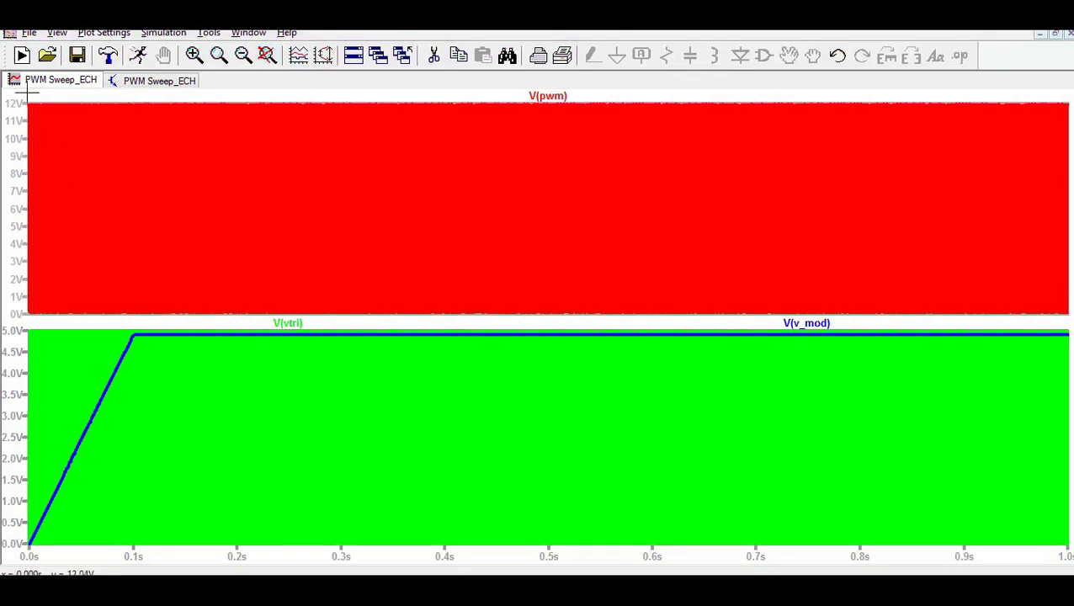
- Zoom progressively into the first 50 ms of the ramp, then restore the full 1 s view
left_click_drag(28, 98, 570, 328)
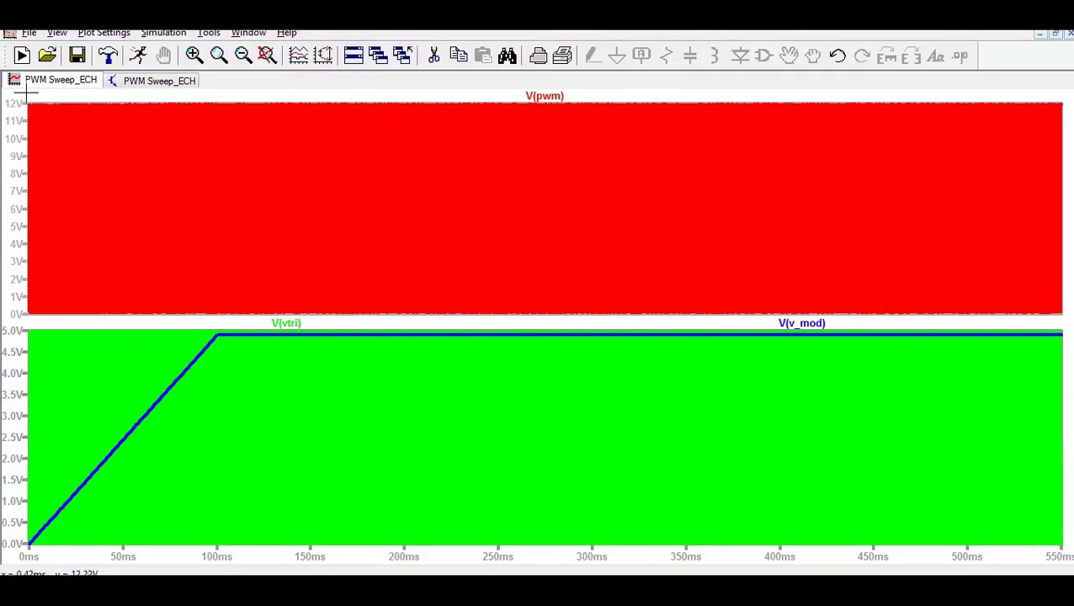
left_click_drag(27, 91, 196, 566)
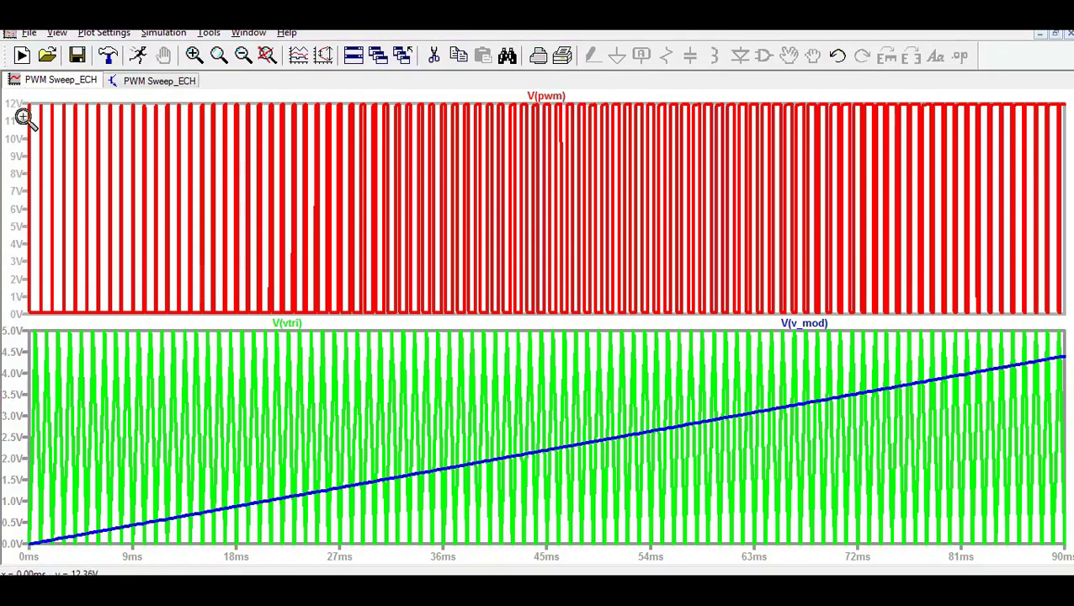
left_click_drag(25, 118, 929, 573)
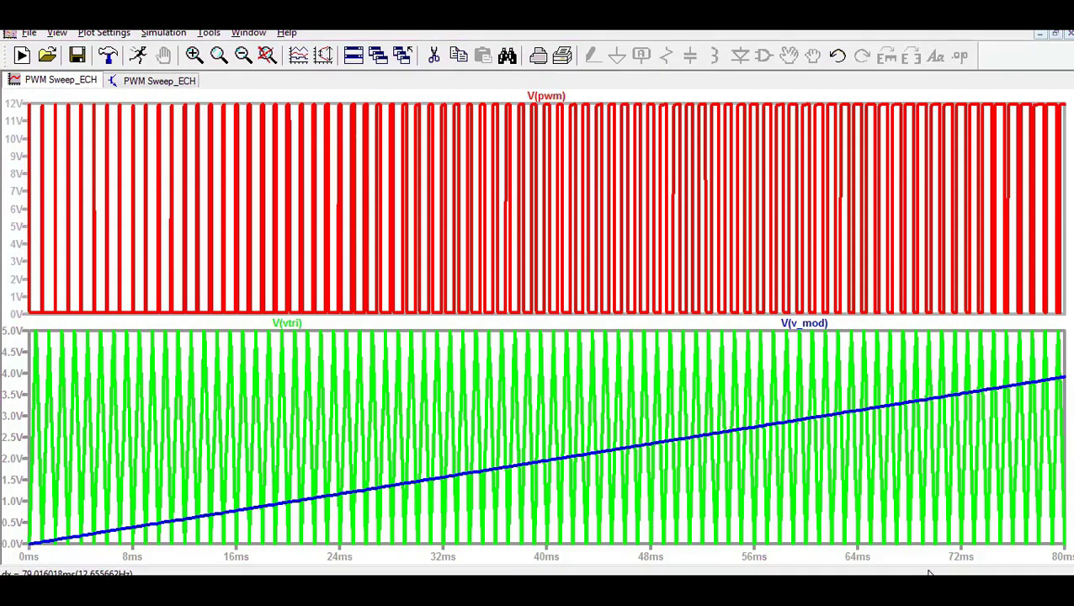
left_click_drag(28, 90, 1035, 562)
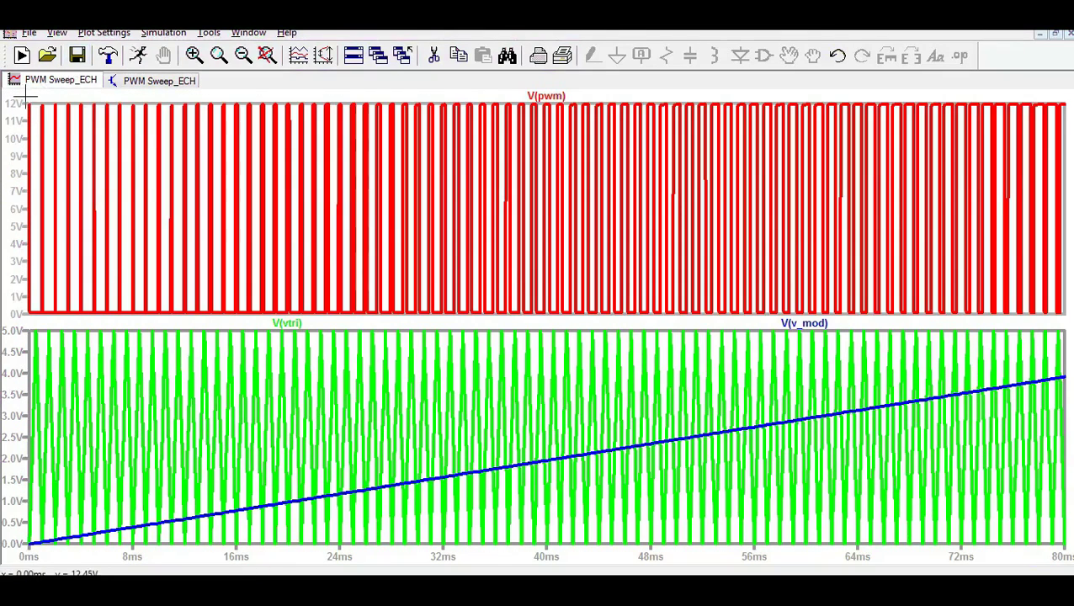
left_click_drag(27, 101, 629, 570)
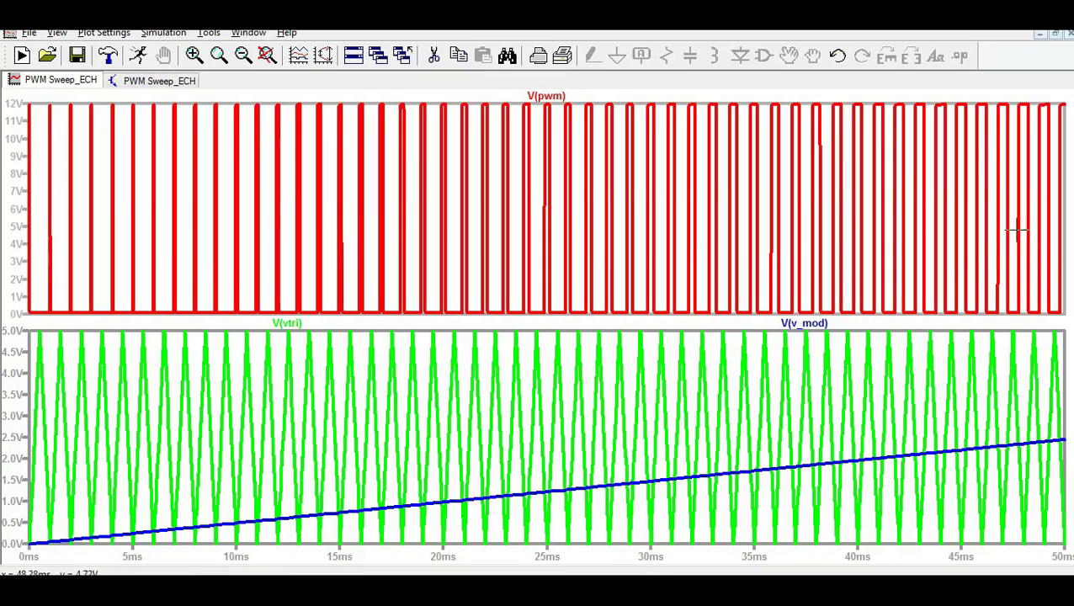
left_click(269, 56)
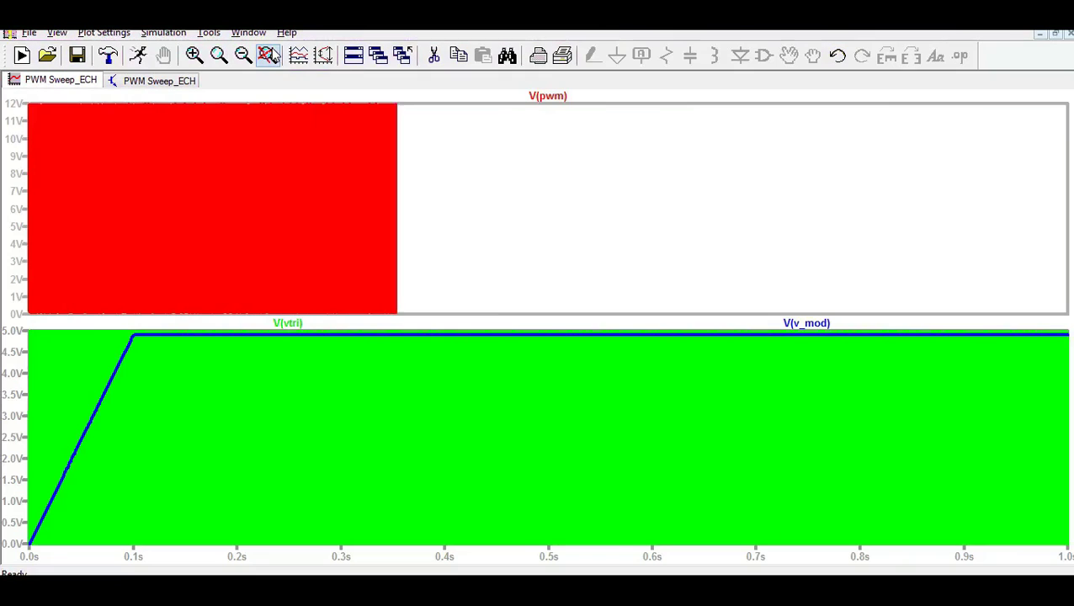
- Inspect the final milliseconds, change V1's ramp end from 4.9V to 5V, and rerun
left_click_drag(983, 91, 1065, 543)
left_click_drag(977, 103, 1069, 562)
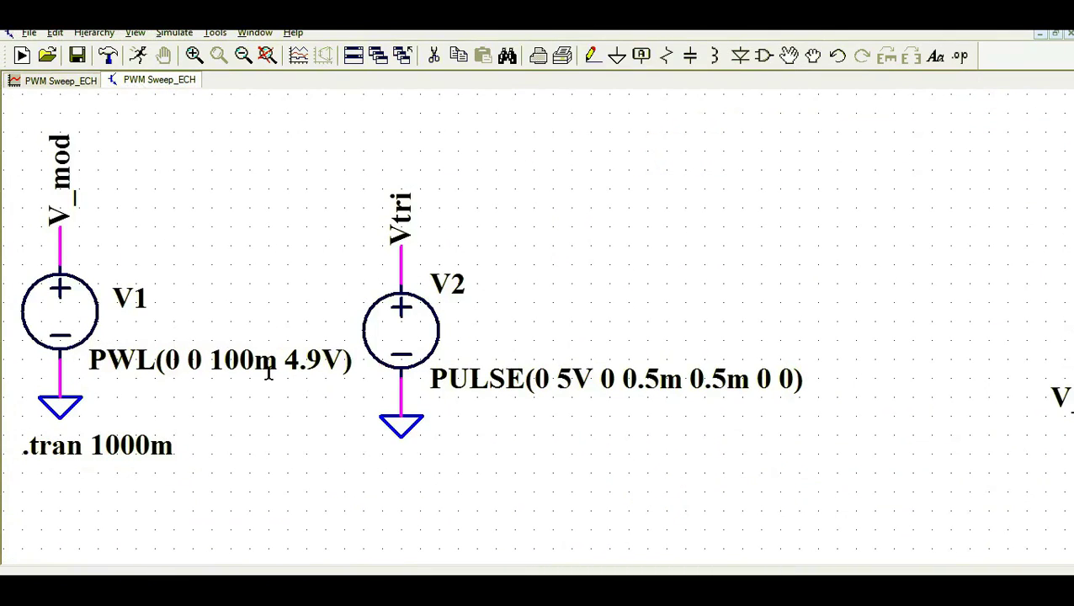
right_click(77, 319)
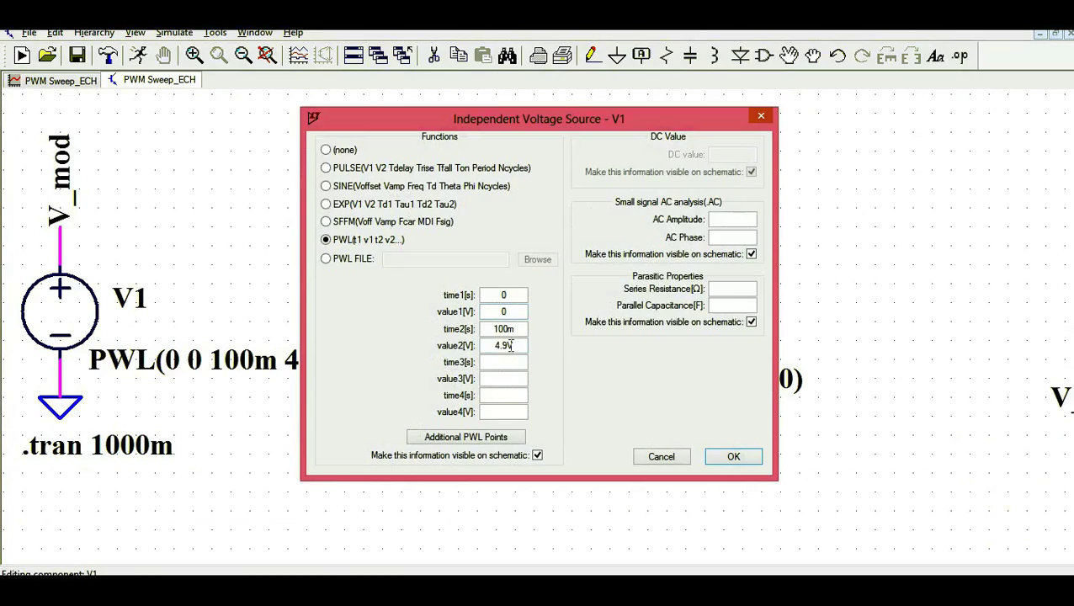
left_click_drag(510, 345, 452, 360)
type("5V")
key("Return")
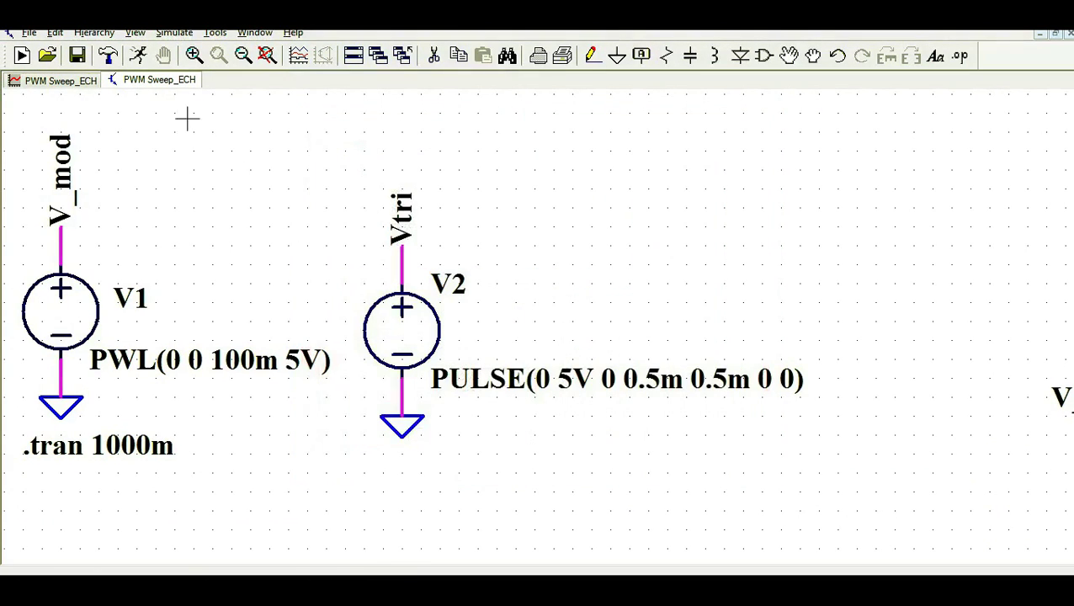
left_click(138, 56)
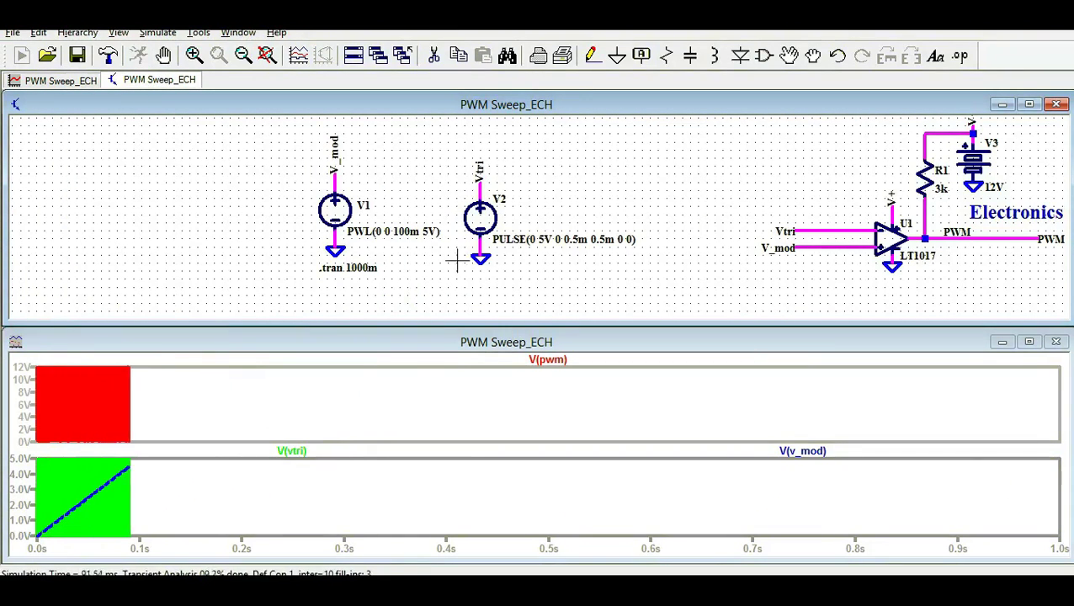
- Maximize the waveform plot and zoom from 180 ms down to the first 33 ms of pulses
left_click(1027, 341)
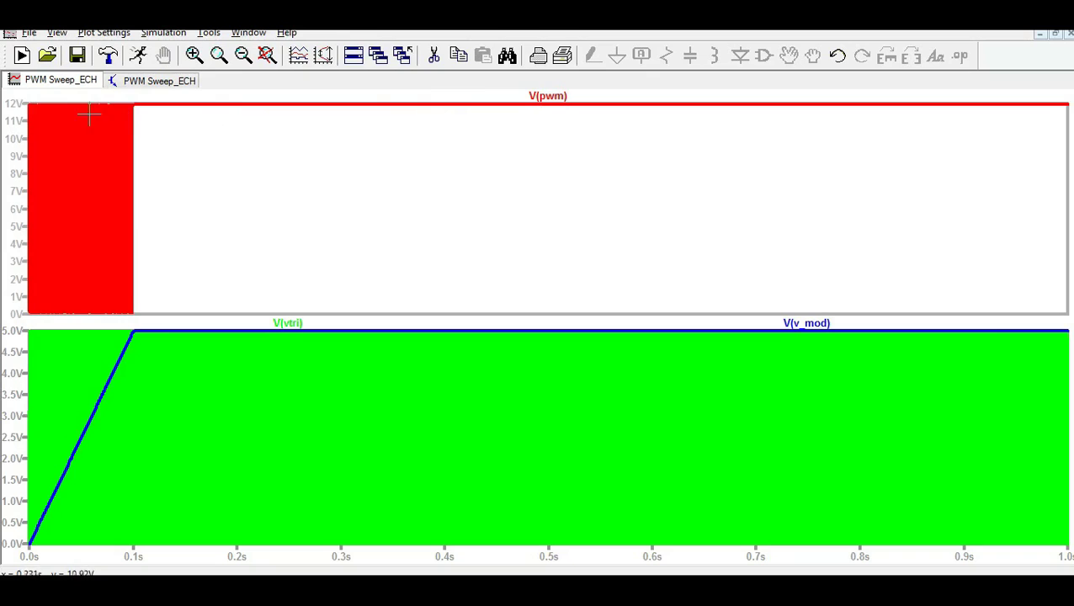
left_click_drag(14, 98, 216, 376)
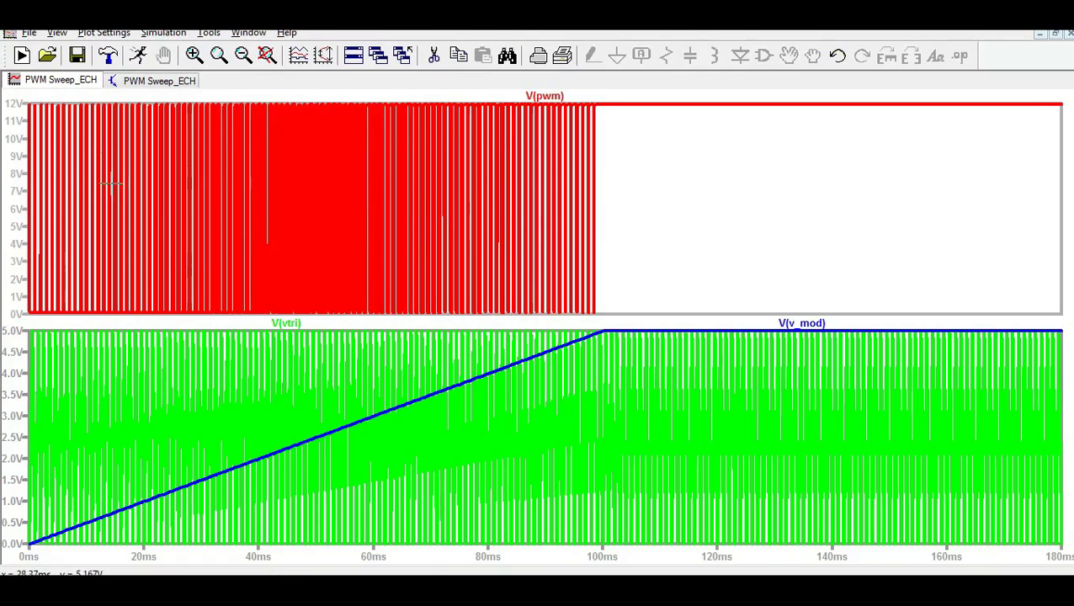
left_click_drag(28, 102, 522, 359)
left_click_drag(25, 94, 1054, 338)
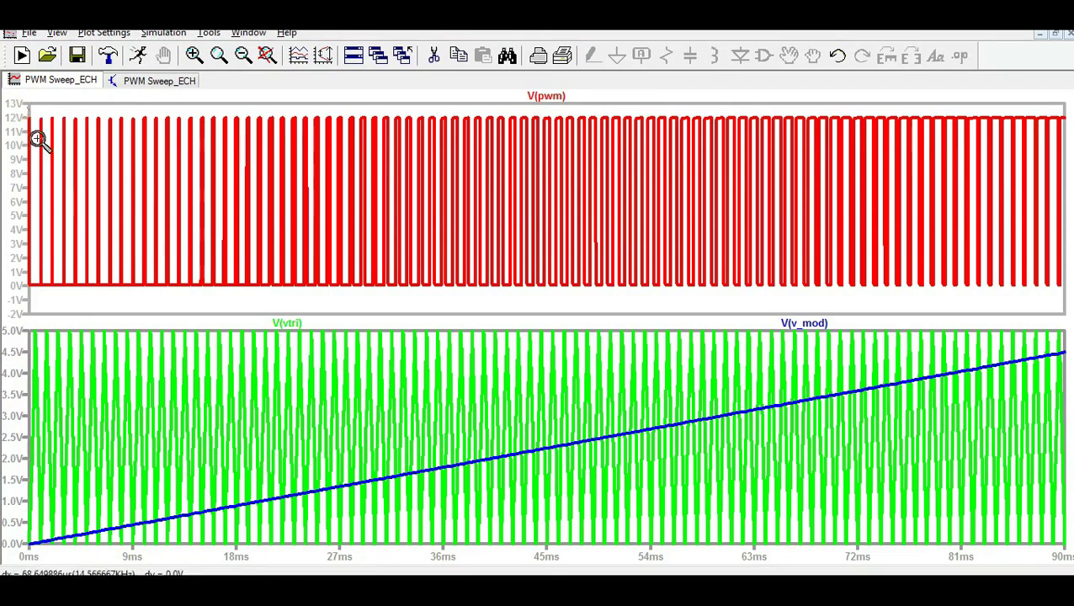
left_click_drag(28, 106, 509, 292)
left_click_drag(26, 104, 409, 212)
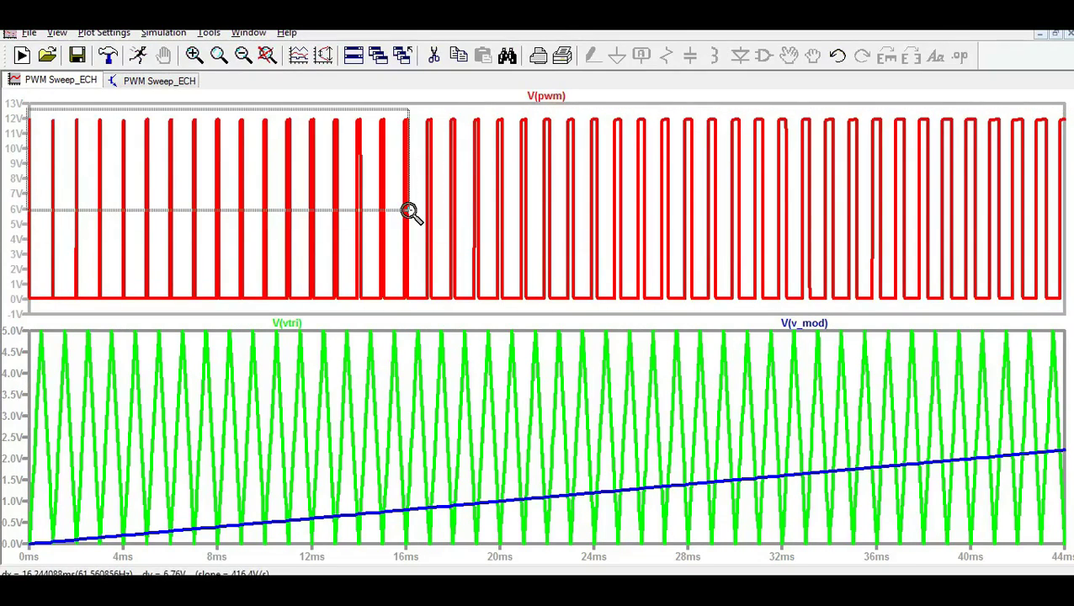
left_click_drag(410, 211, 758, 287)
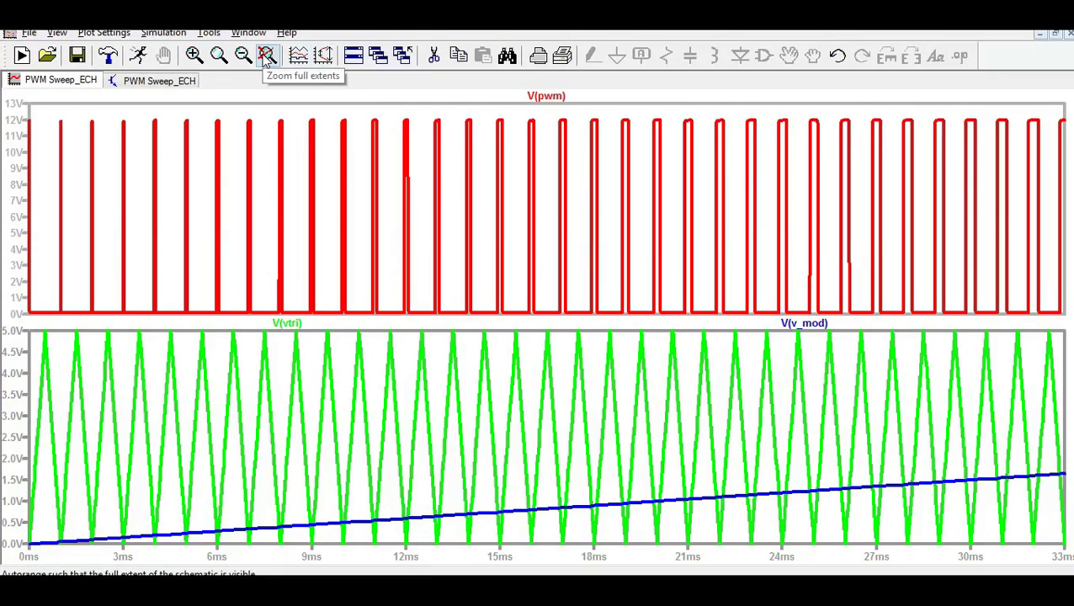
- View the full 1 s run, zoom to 80–260 ms then 88–112 ms, and return to the schematic
left_click(266, 54)
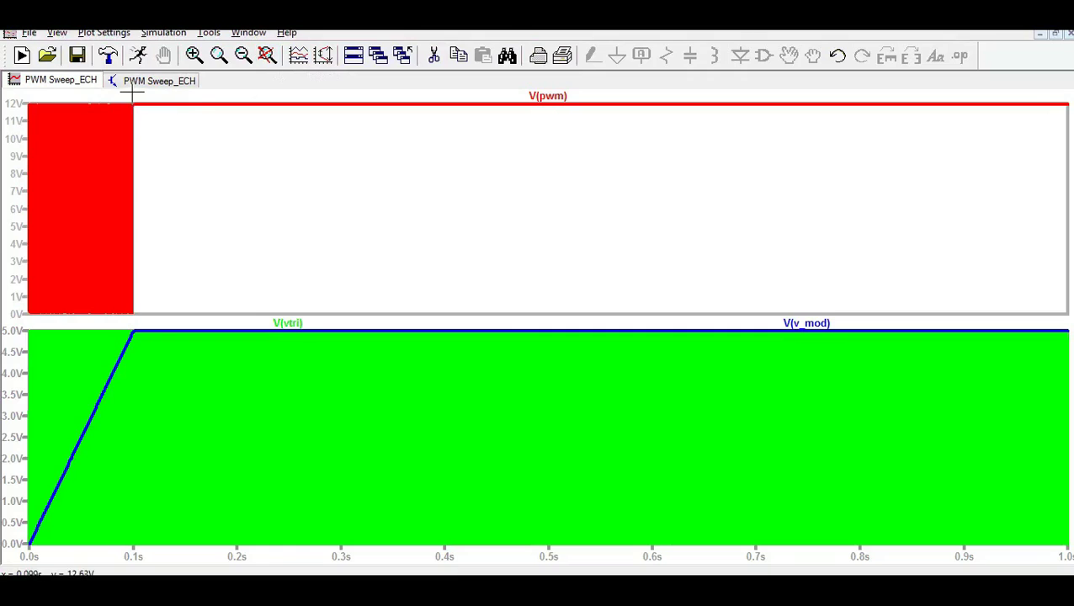
left_click_drag(131, 99, 297, 373)
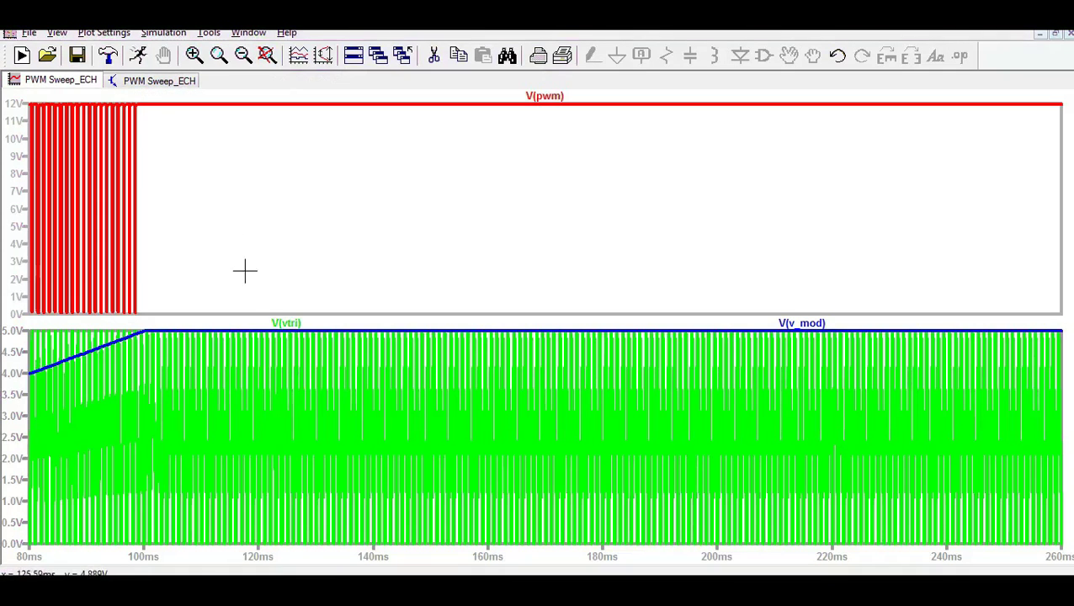
left_click_drag(77, 108, 207, 321)
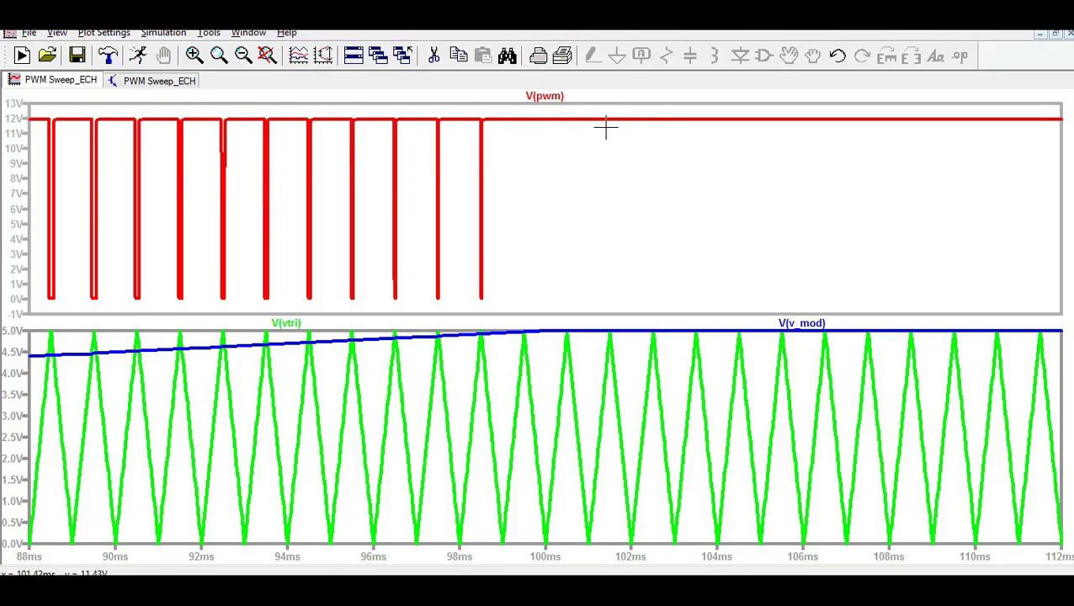
left_click(147, 82)
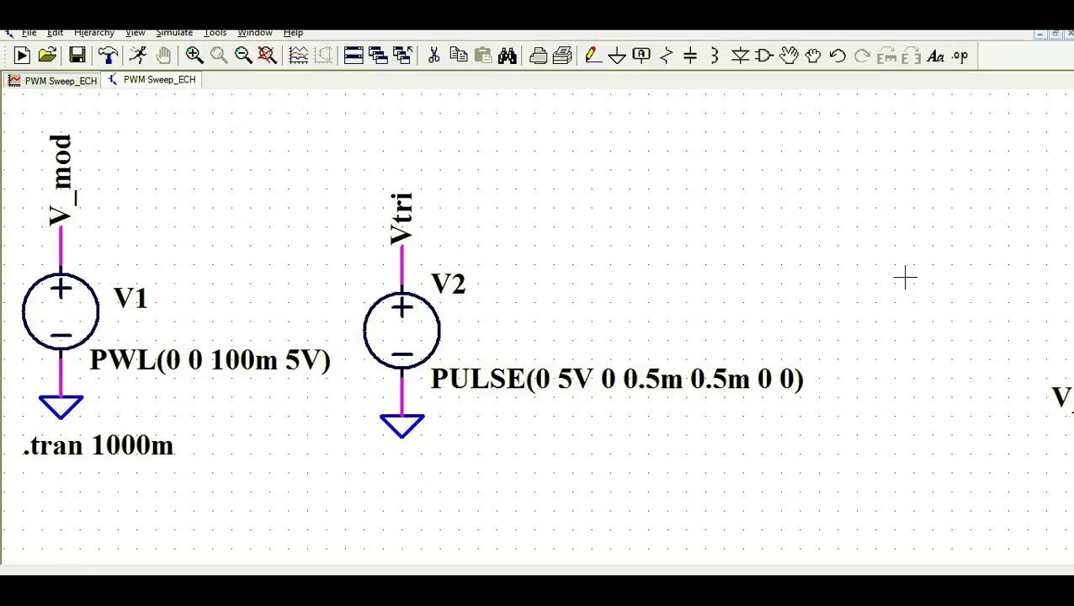
- Pan the schematic to center the LT1017 comparator, 3k pull-up R1 and 12V supply V3
left_click_drag(904, 277, 132, 243)
left_click_drag(529, 91, 426, 187)
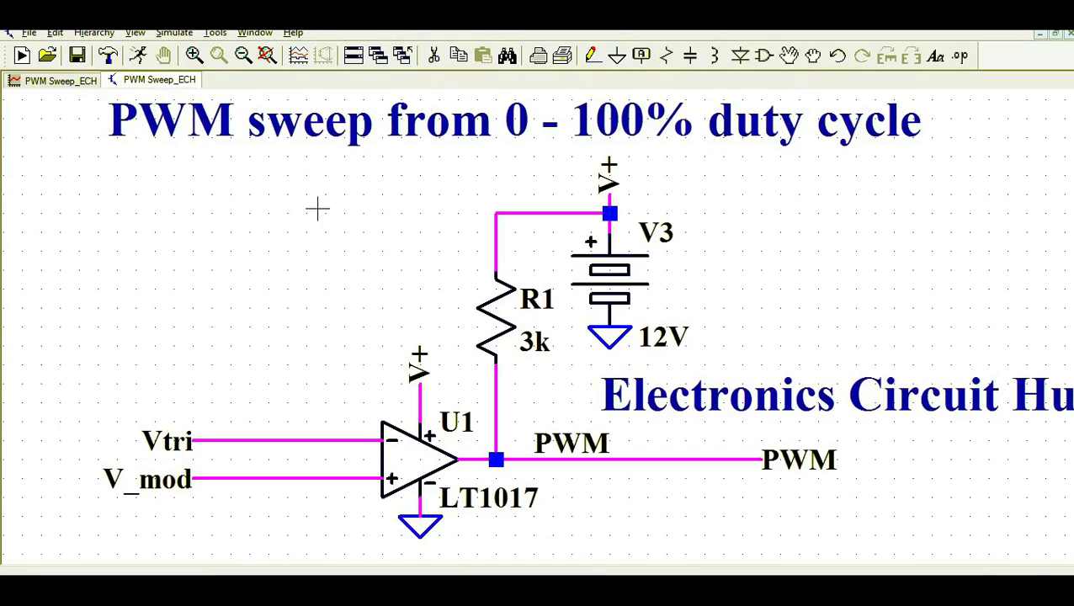